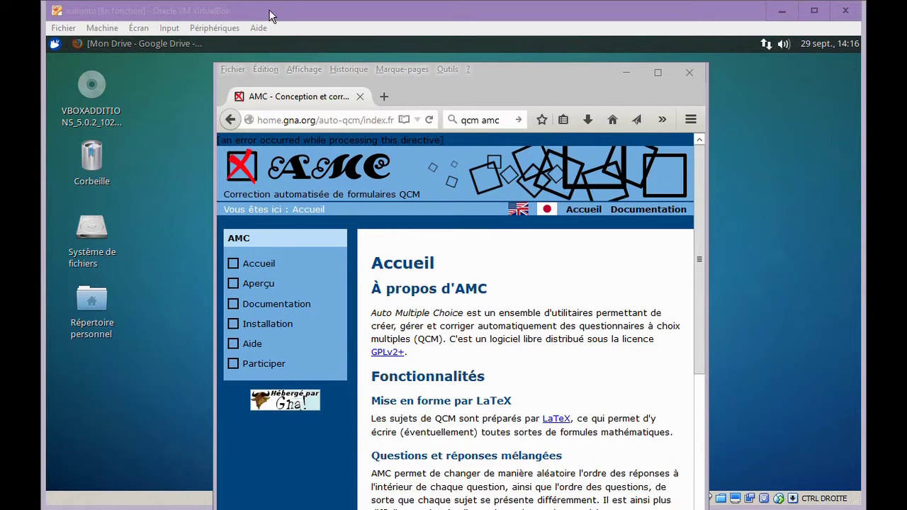
- Reposition the browser window and minimise it to uncover the virtual machine
{"action": "left_click_drag", "start_coordinate": [503, 81], "coordinate": [490, 87]}
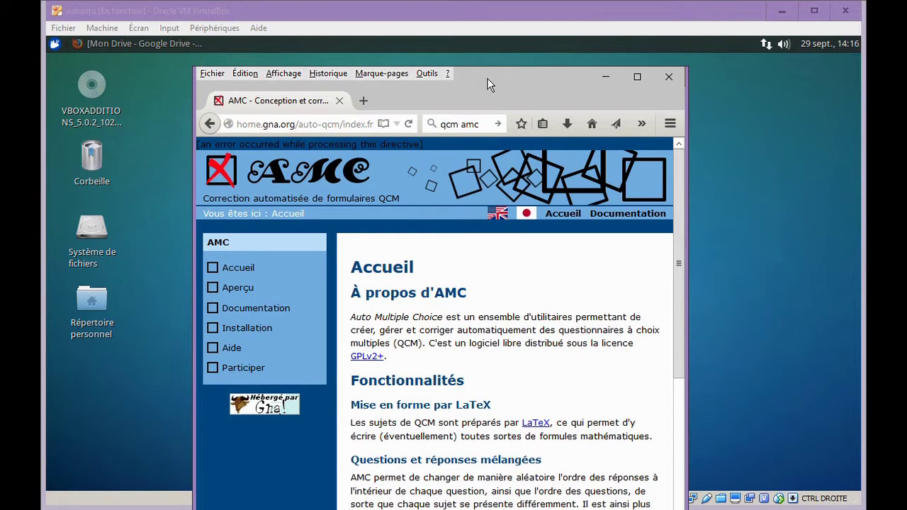
{"action": "left_click_drag", "start_coordinate": [486, 78], "coordinate": [611, 103]}
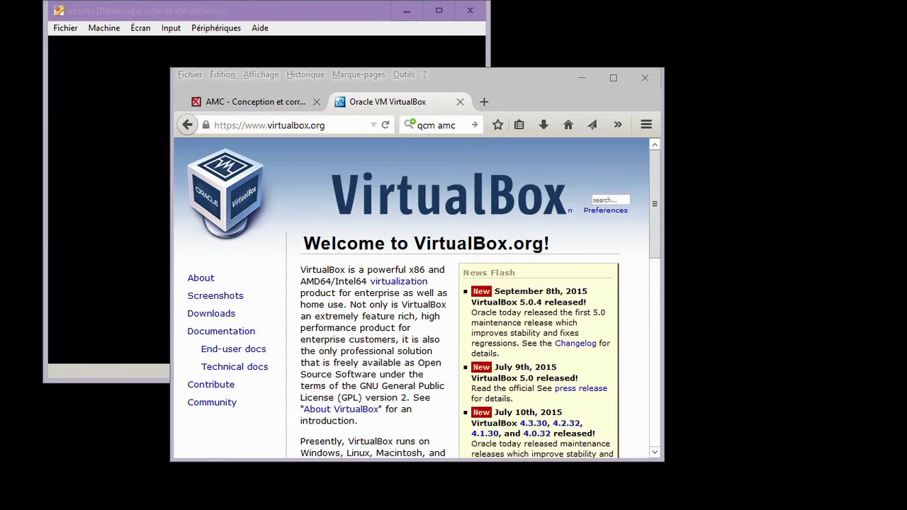
{"action": "left_click", "coordinate": [583, 77]}
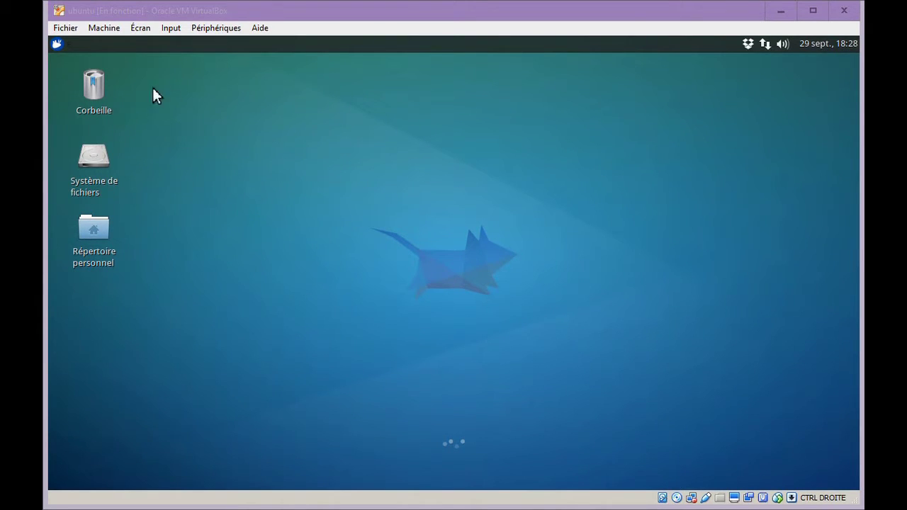
{"action": "left_click", "coordinate": [57, 44]}
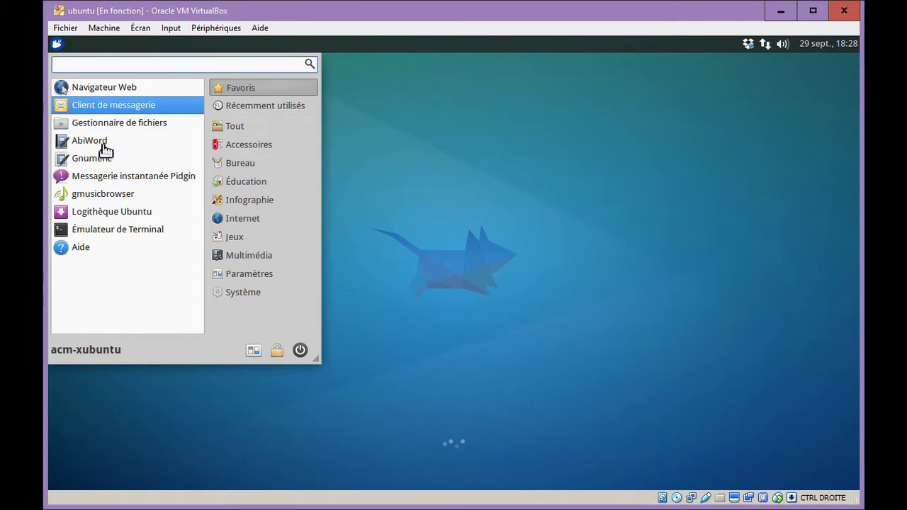
{"action": "left_click", "coordinate": [491, 169]}
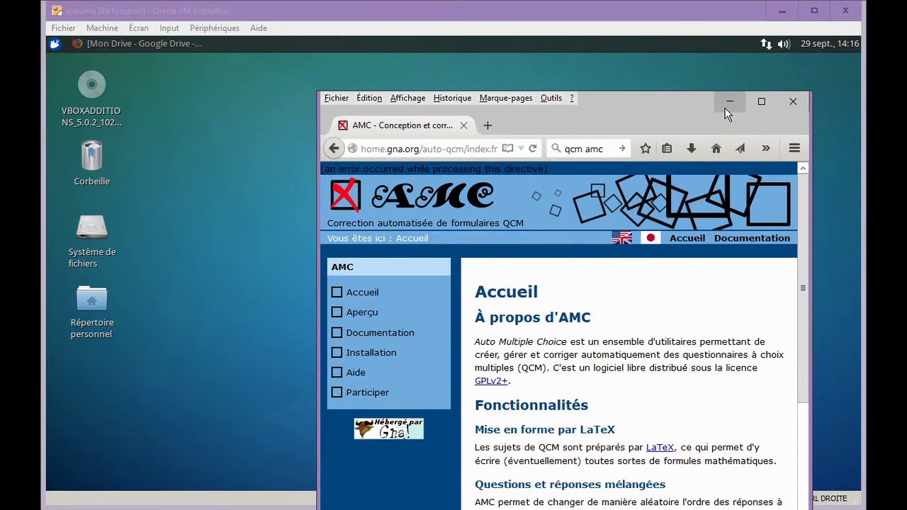
- Minimise the browser, view the pictures in the Images folder inside fichiers, and close that folder's window
{"action": "left_click", "coordinate": [728, 105]}
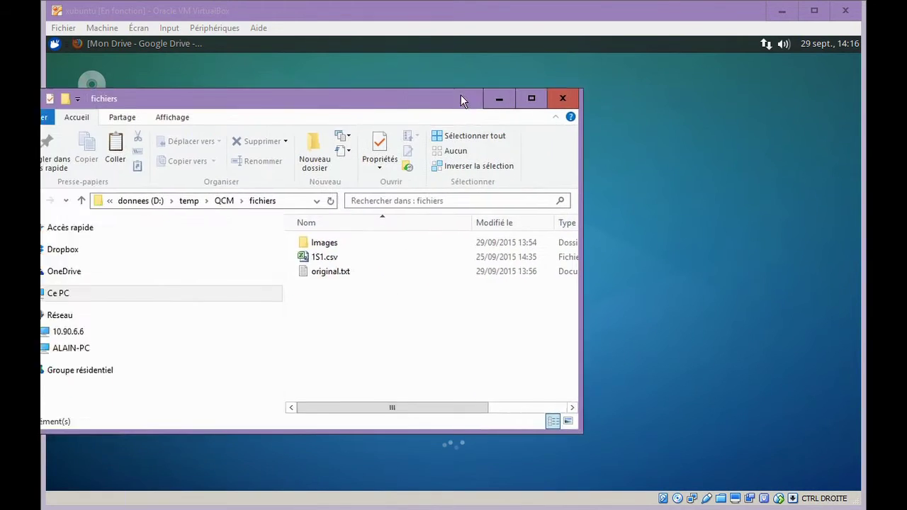
{"action": "left_click_drag", "start_coordinate": [461, 95], "coordinate": [568, 93]}
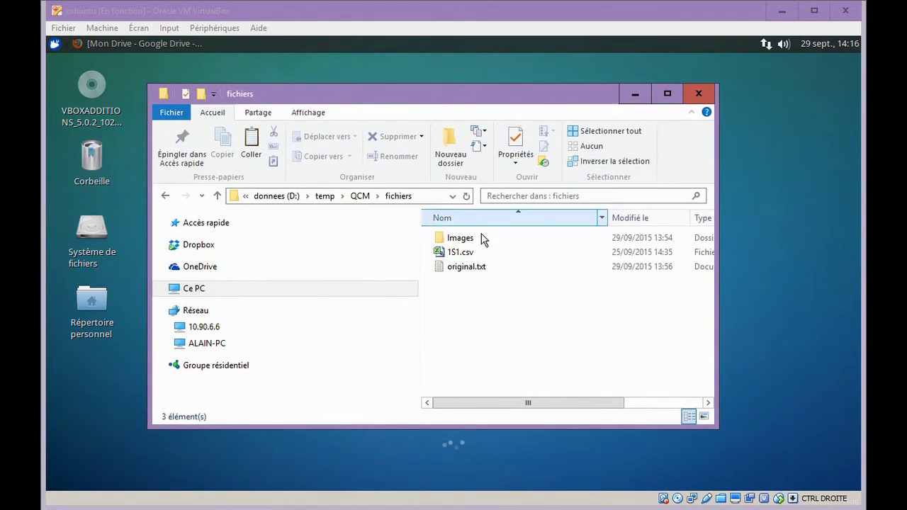
{"action": "left_click_drag", "start_coordinate": [473, 98], "coordinate": [449, 78]}
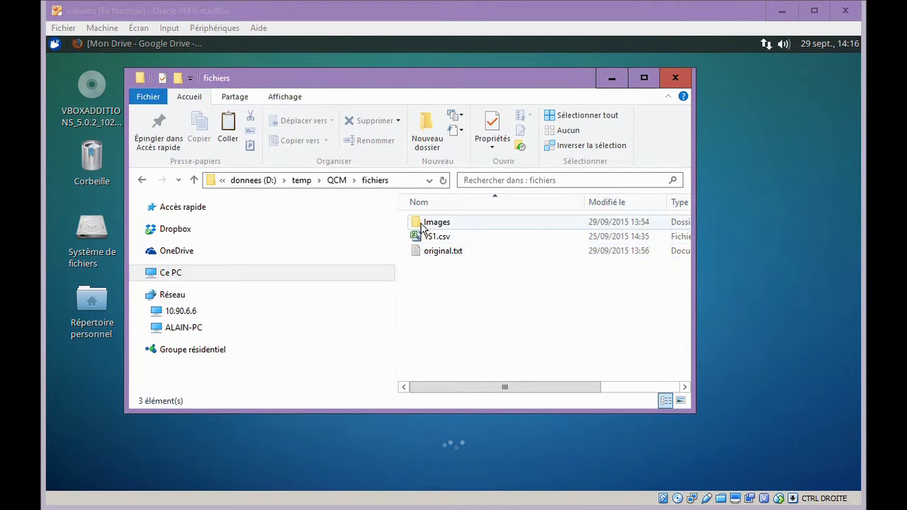
{"action": "mouse_move", "coordinate": [422, 228]}
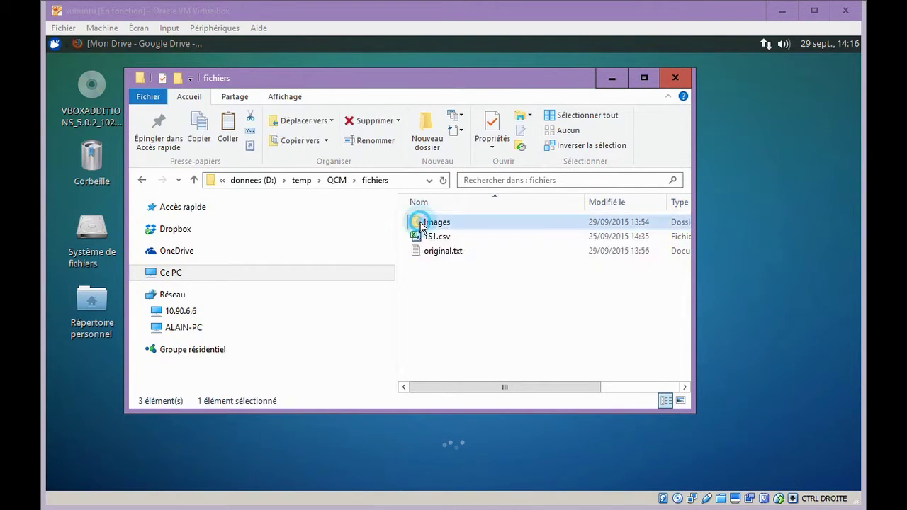
{"action": "double_click", "coordinate": [422, 225]}
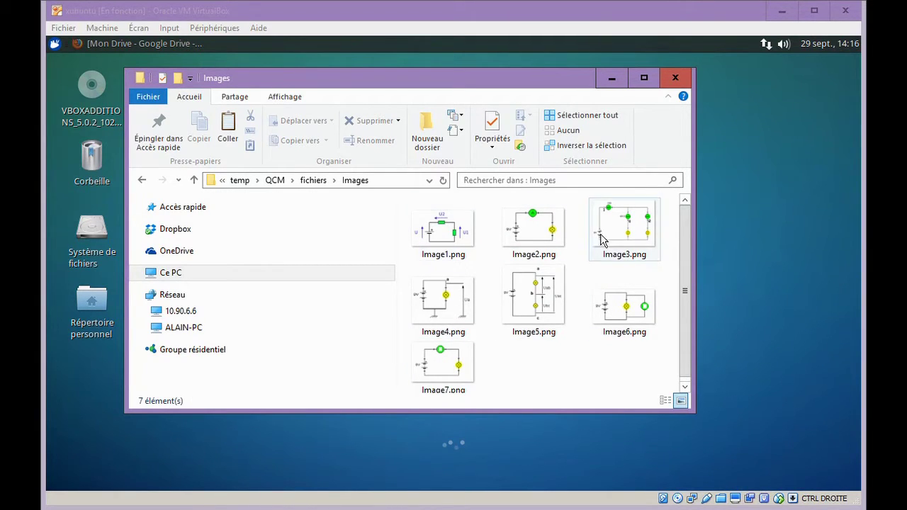
{"action": "left_click", "coordinate": [678, 77]}
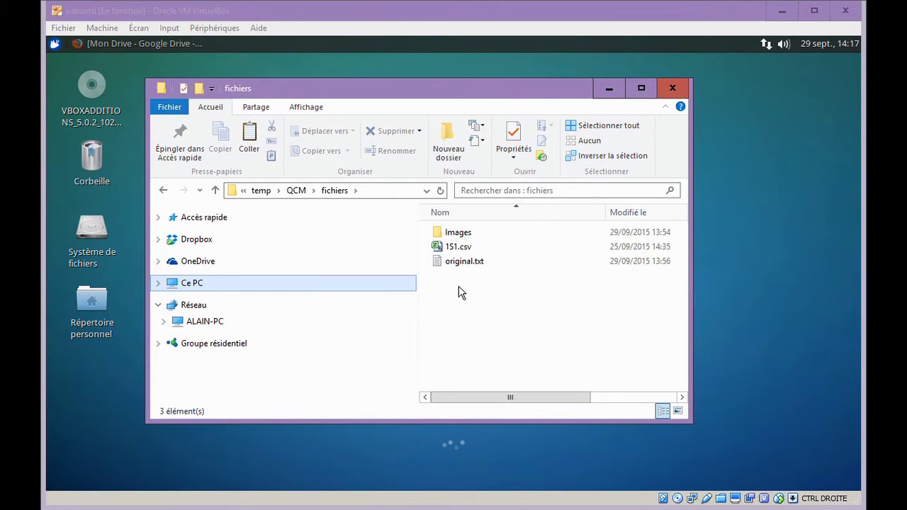
- View the student list 1S1.csv in Excel, checking its nom:prenom layout, and close it
{"action": "double_click", "coordinate": [443, 249]}
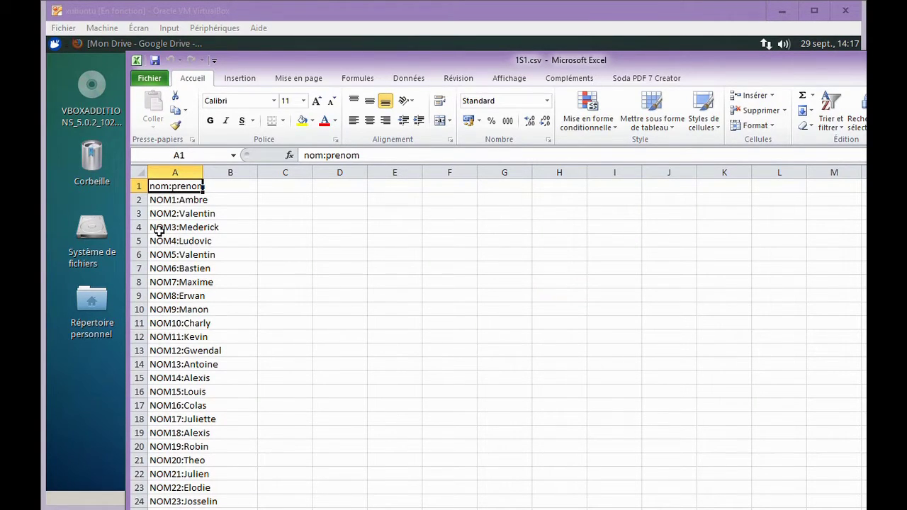
{"action": "left_click_drag", "start_coordinate": [772, 78], "coordinate": [658, 101]}
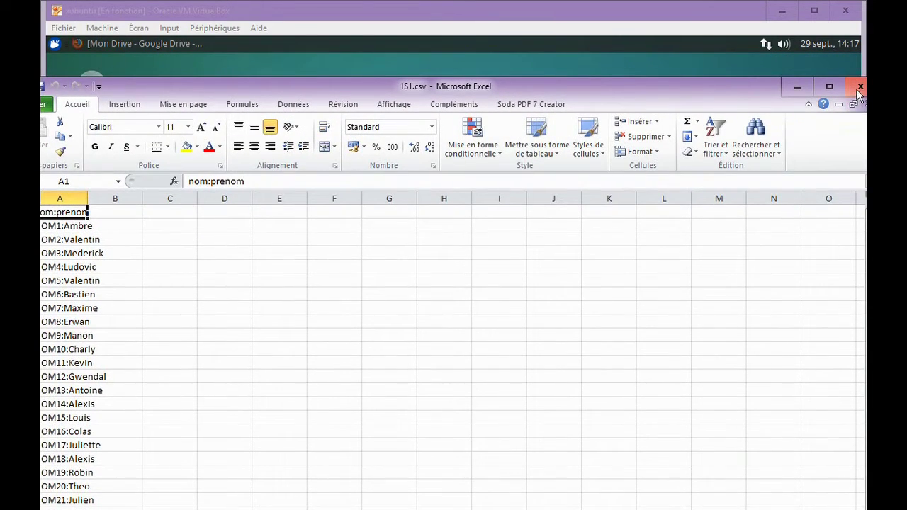
{"action": "left_click", "coordinate": [859, 90]}
- Open 1S1.csv and original.txt from the fichiers folder in the SciTE editor and widen its window
{"action": "left_click_drag", "start_coordinate": [504, 88], "coordinate": [602, 84]}
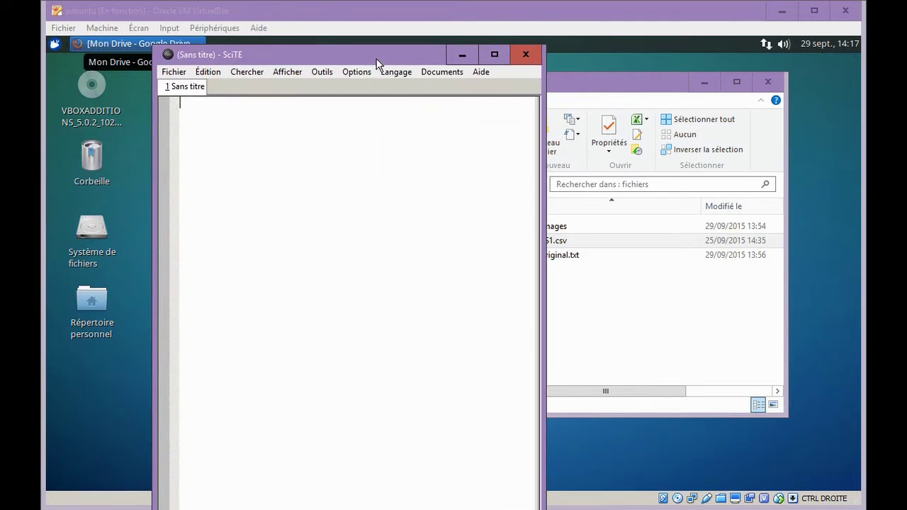
{"action": "left_click_drag", "start_coordinate": [553, 240], "coordinate": [306, 180]}
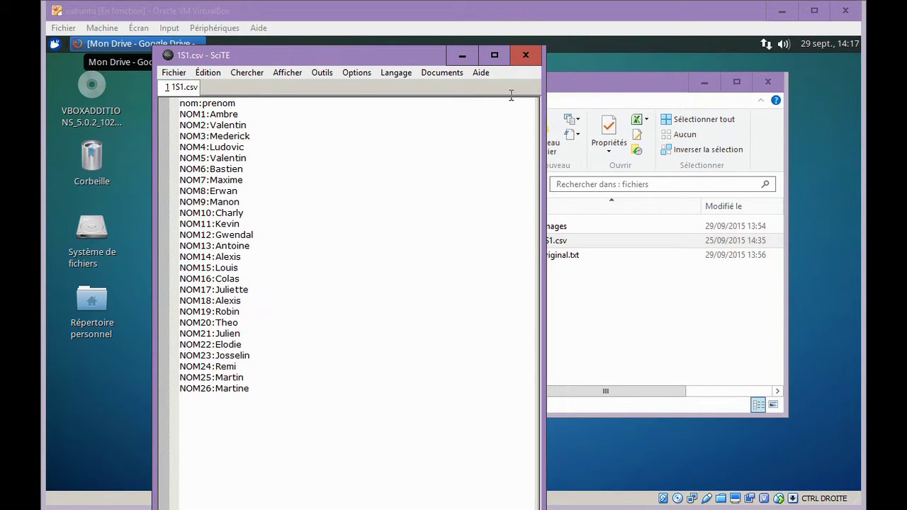
{"action": "left_click_drag", "start_coordinate": [580, 84], "coordinate": [645, 85]}
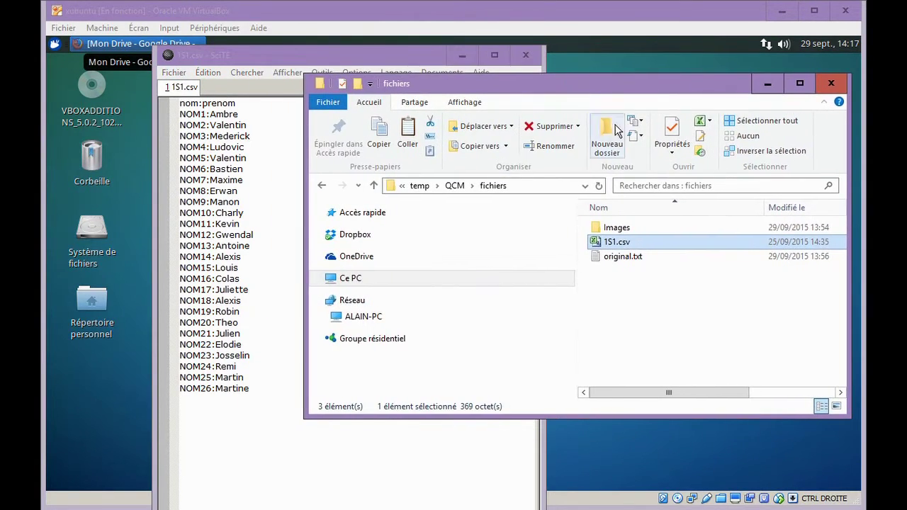
{"action": "left_click", "coordinate": [614, 259]}
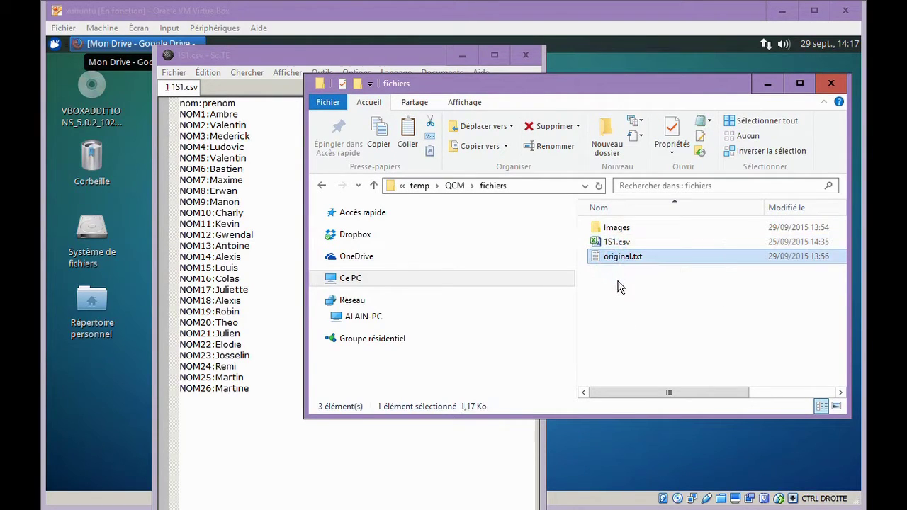
{"action": "left_click_drag", "start_coordinate": [610, 260], "coordinate": [453, 450]}
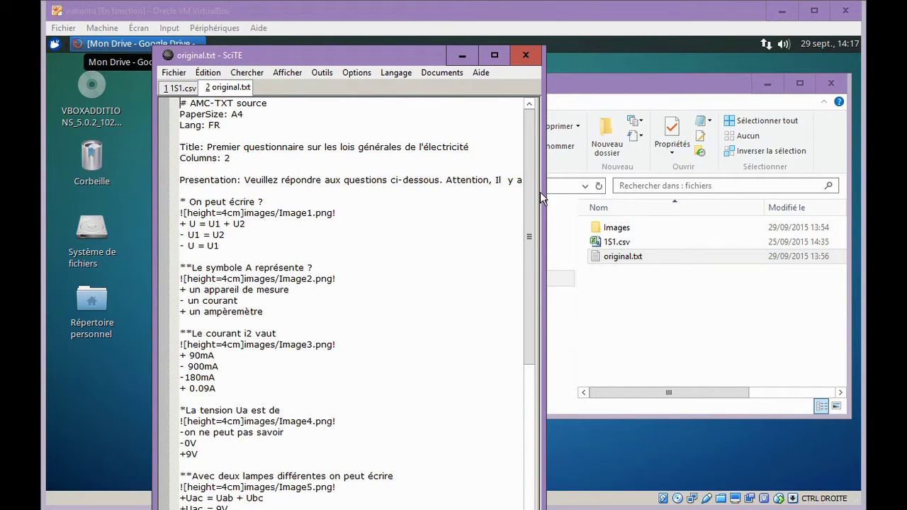
{"action": "left_click_drag", "start_coordinate": [541, 192], "coordinate": [792, 196]}
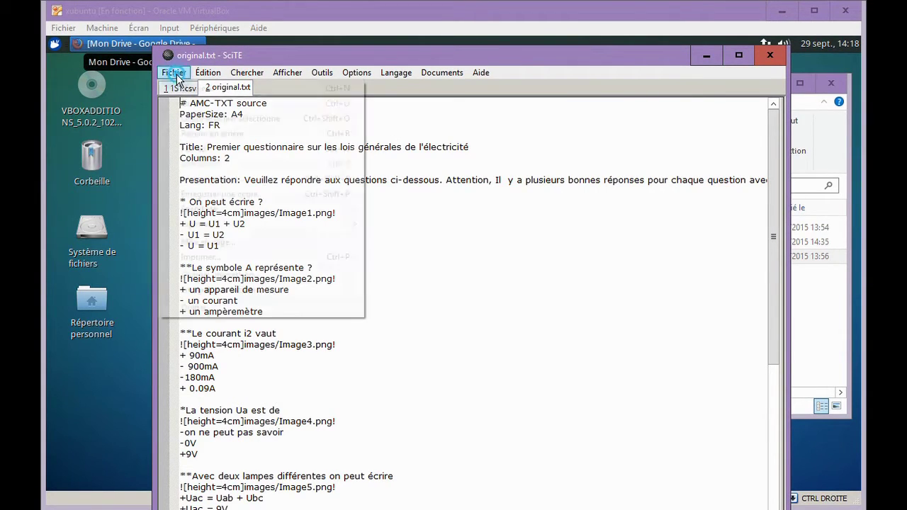
- Switch the encoding of original.txt to 8 Bit
{"action": "left_click", "coordinate": [174, 73]}
{"action": "mouse_move", "coordinate": [276, 210]}
{"action": "left_click", "coordinate": [394, 211]}
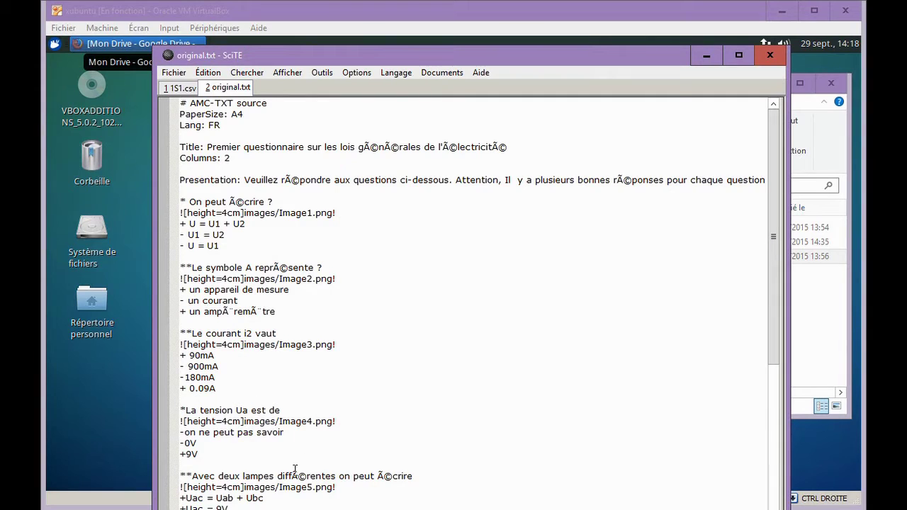
- Set the encoding of original.txt to UTF-8
{"action": "left_click", "coordinate": [174, 74]}
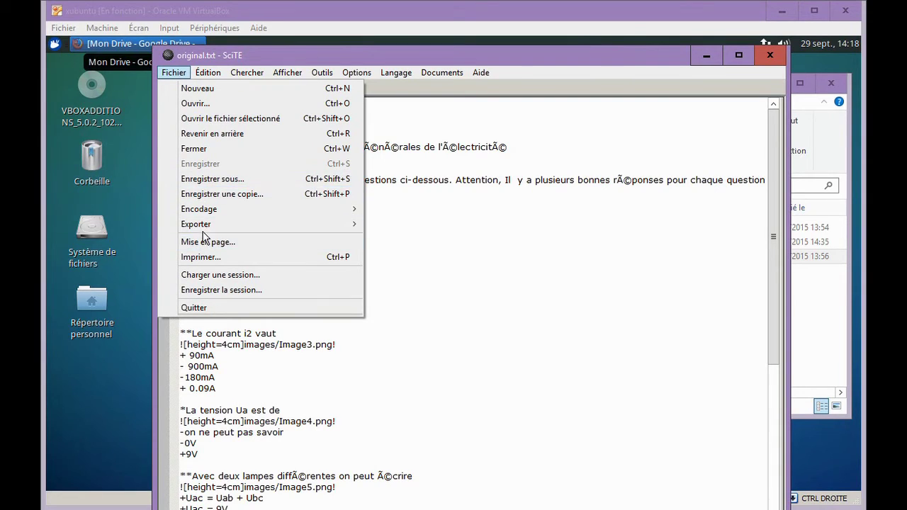
{"action": "mouse_move", "coordinate": [210, 211]}
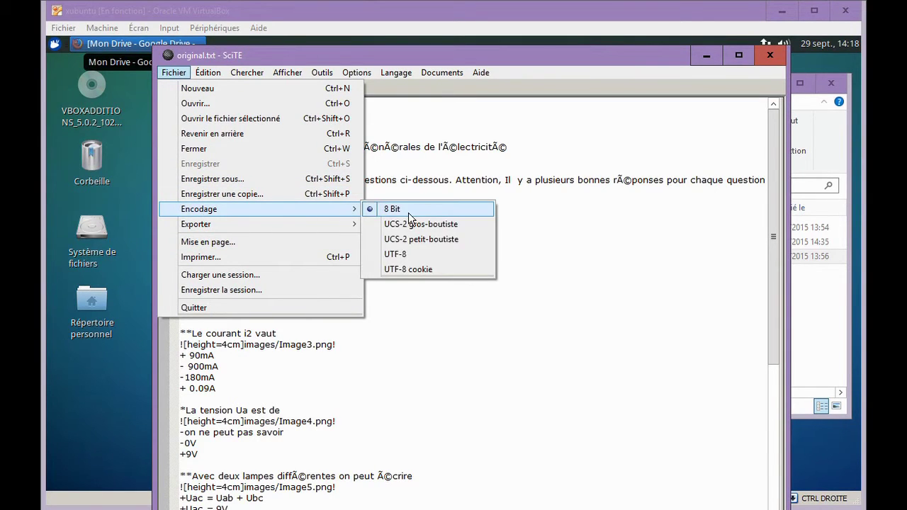
{"action": "left_click", "coordinate": [394, 255]}
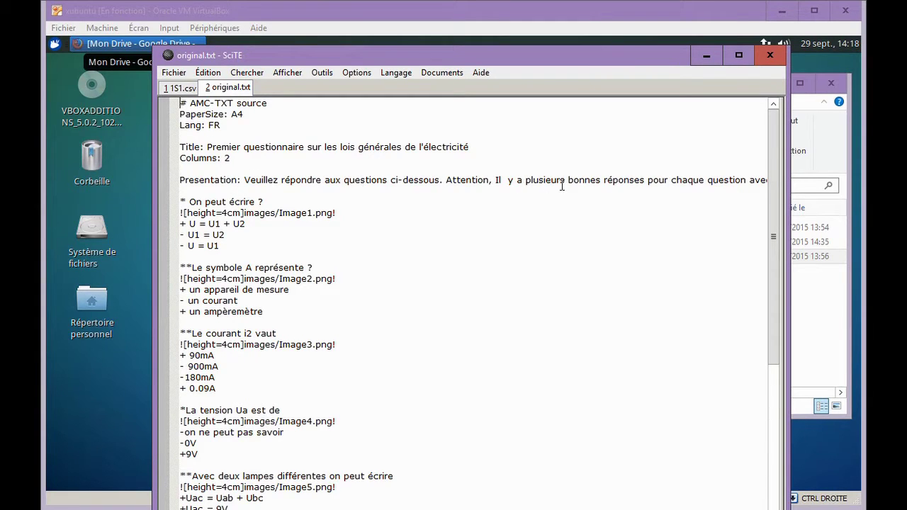
- Read the full Presentation line of original.txt and skim the list of questions
{"action": "scroll", "coordinate": [617, 201], "scroll_direction": "right", "scroll_amount": 10}
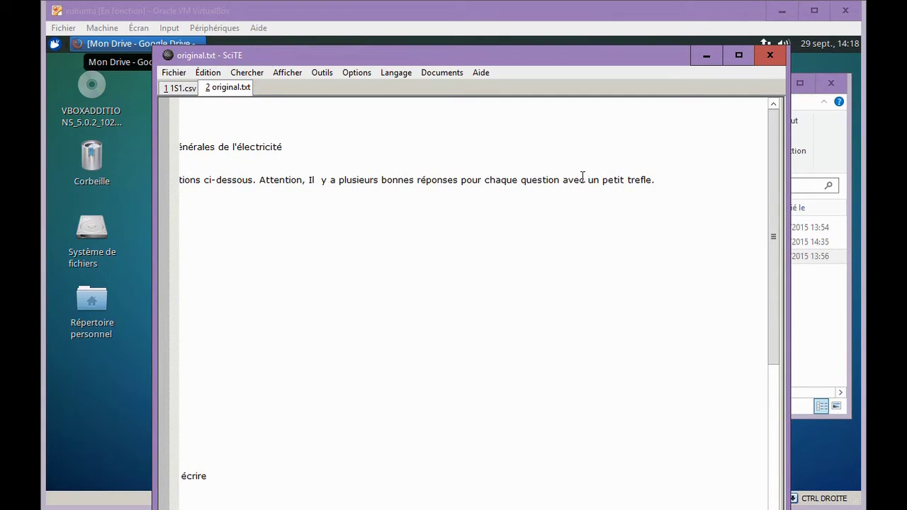
{"action": "scroll", "coordinate": [473, 283], "scroll_direction": "left", "scroll_amount": 10}
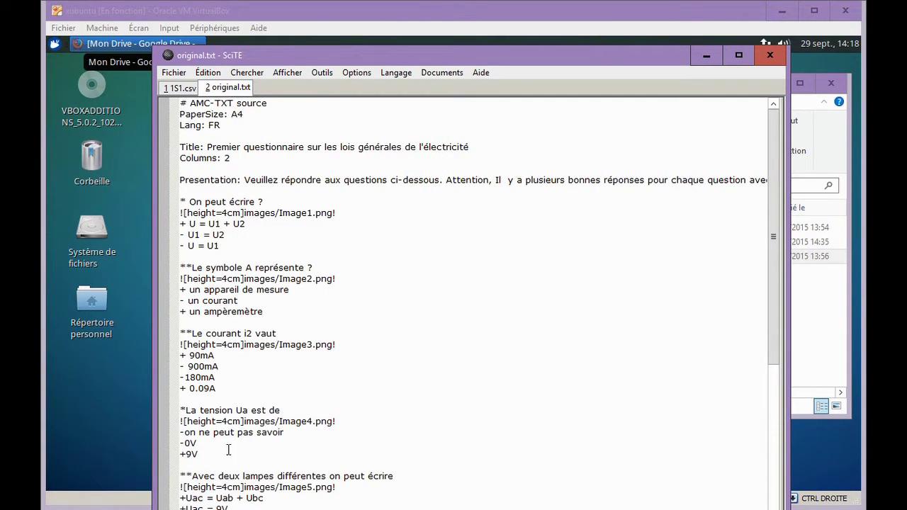
{"action": "scroll", "coordinate": [201, 489], "scroll_direction": "down", "scroll_amount": 8}
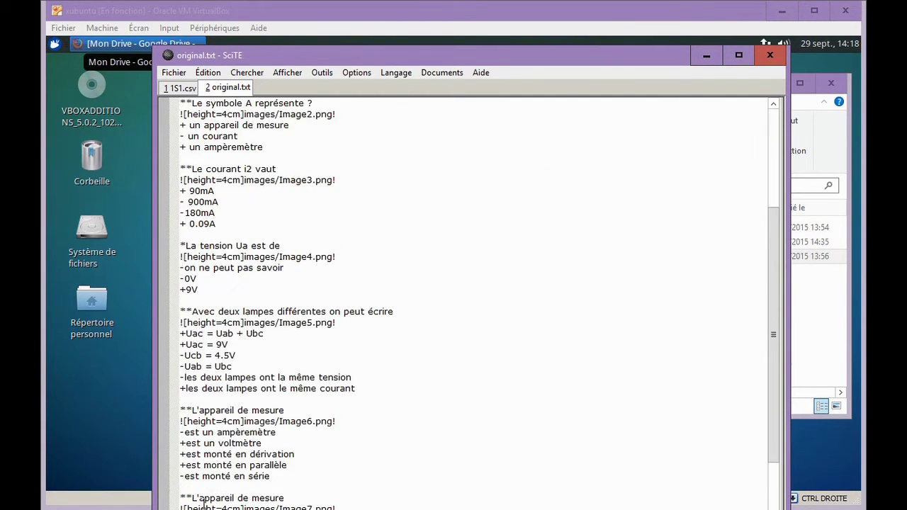
{"action": "scroll", "coordinate": [209, 453], "scroll_direction": "up", "scroll_amount": 8}
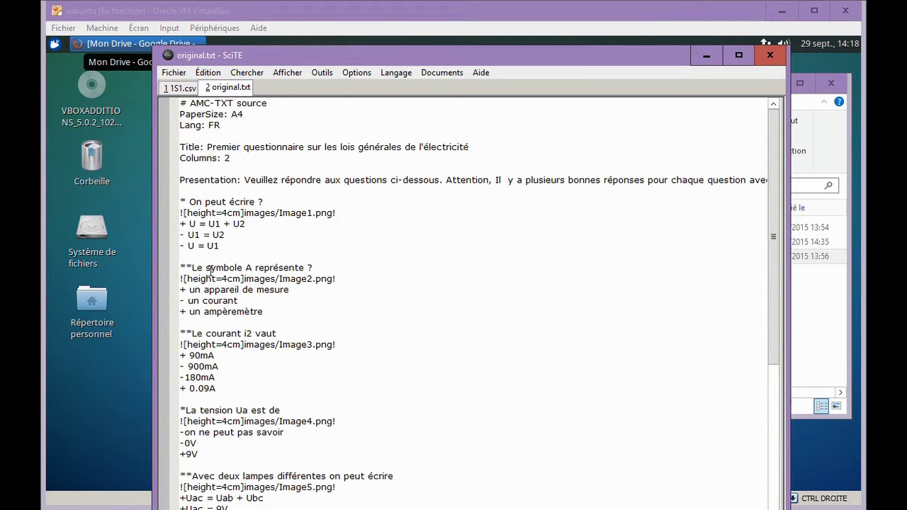
- Examine the first question in original.txt: its wording, the Image1.png reference and the answer lines marked + or -
{"action": "left_click", "coordinate": [318, 210]}
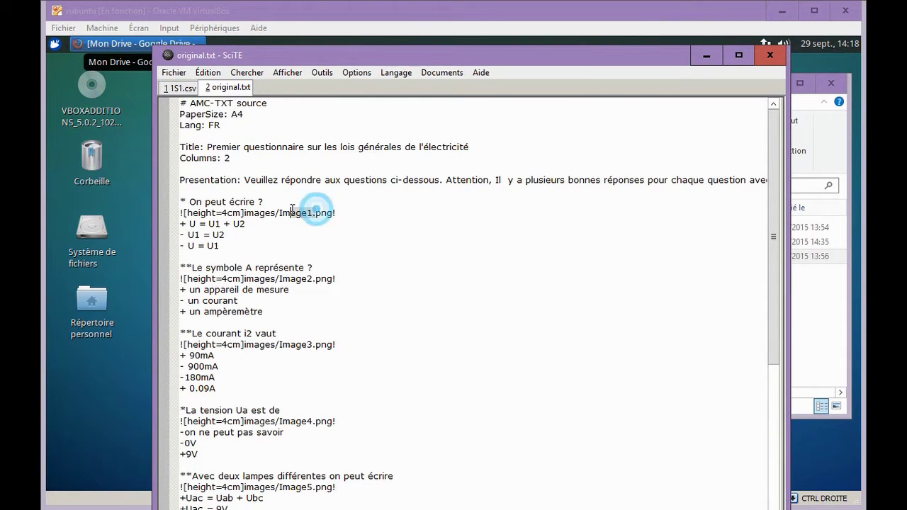
{"action": "left_click", "coordinate": [344, 210]}
{"action": "left_click", "coordinate": [262, 201]}
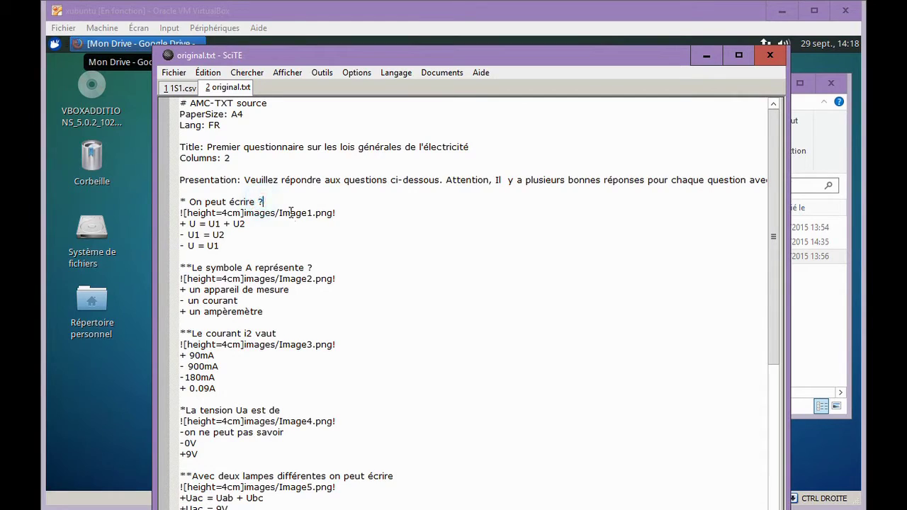
{"action": "left_click", "coordinate": [291, 213]}
{"action": "left_click_drag", "start_coordinate": [223, 245], "coordinate": [180, 223]}
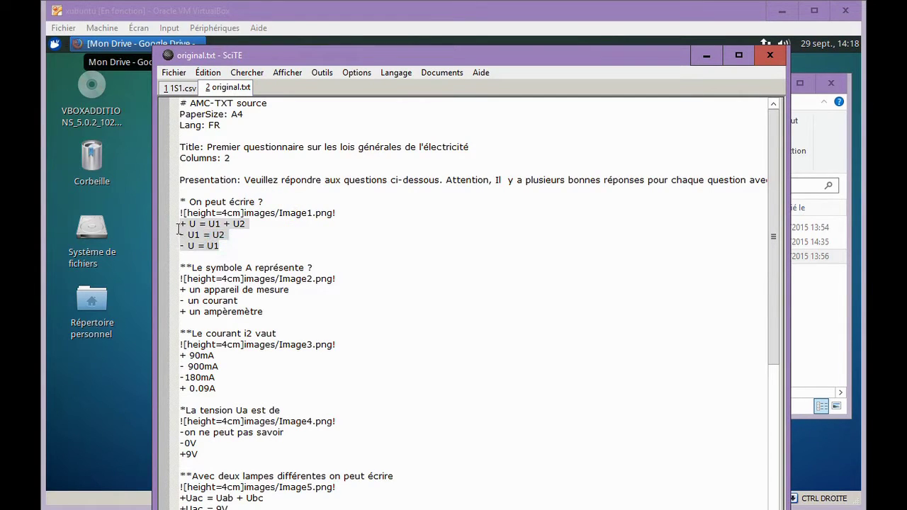
- Examine the ** marker and image reference of the second question, and review the remaining questions through the one using Image7.png
{"action": "left_click", "coordinate": [265, 267]}
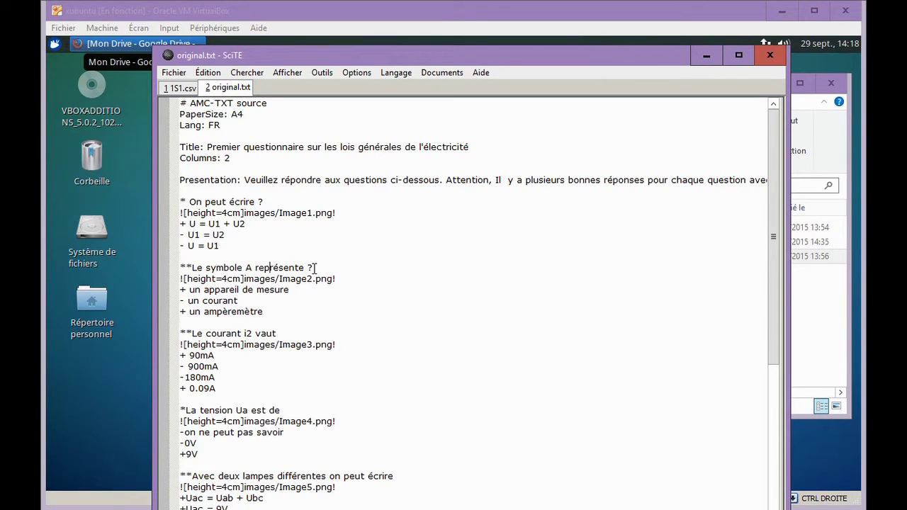
{"action": "left_click_drag", "start_coordinate": [183, 279], "coordinate": [340, 280]}
{"action": "left_click", "coordinate": [307, 280]}
{"action": "left_click", "coordinate": [265, 279]}
{"action": "scroll", "coordinate": [216, 342], "scroll_direction": "down", "scroll_amount": 2}
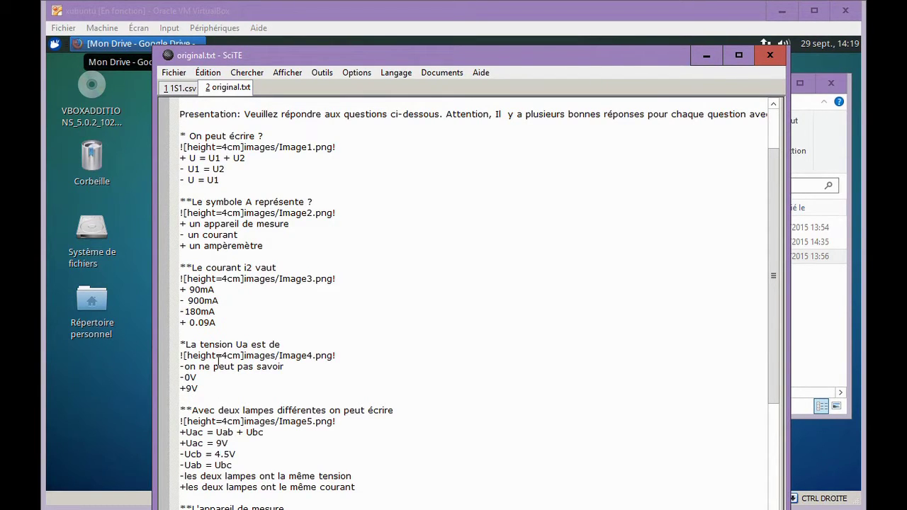
{"action": "scroll", "coordinate": [218, 361], "scroll_direction": "down", "scroll_amount": 5}
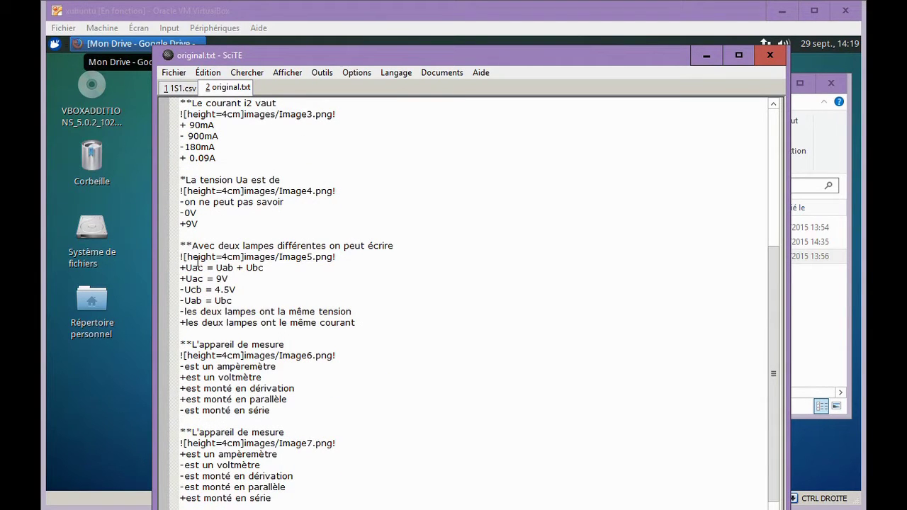
{"action": "scroll", "coordinate": [288, 261], "scroll_direction": "down", "scroll_amount": 1}
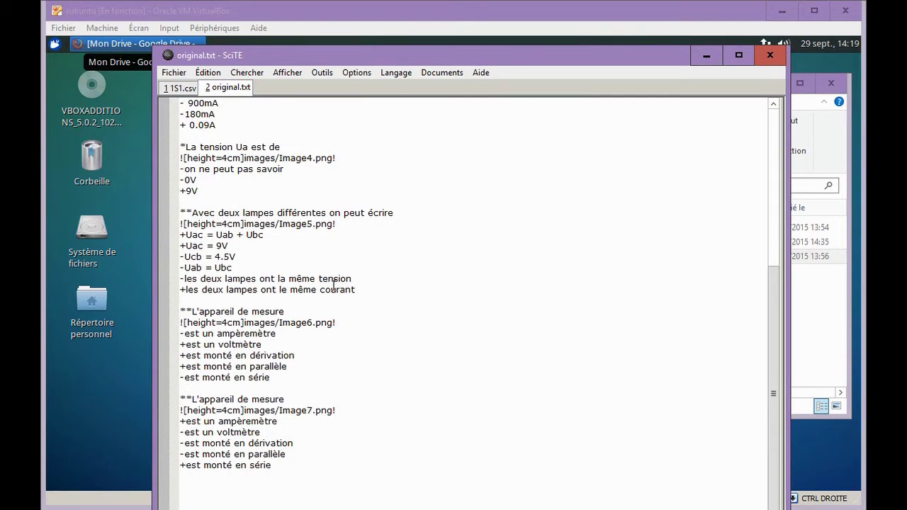
{"action": "scroll", "coordinate": [334, 281], "scroll_direction": "up", "scroll_amount": 8}
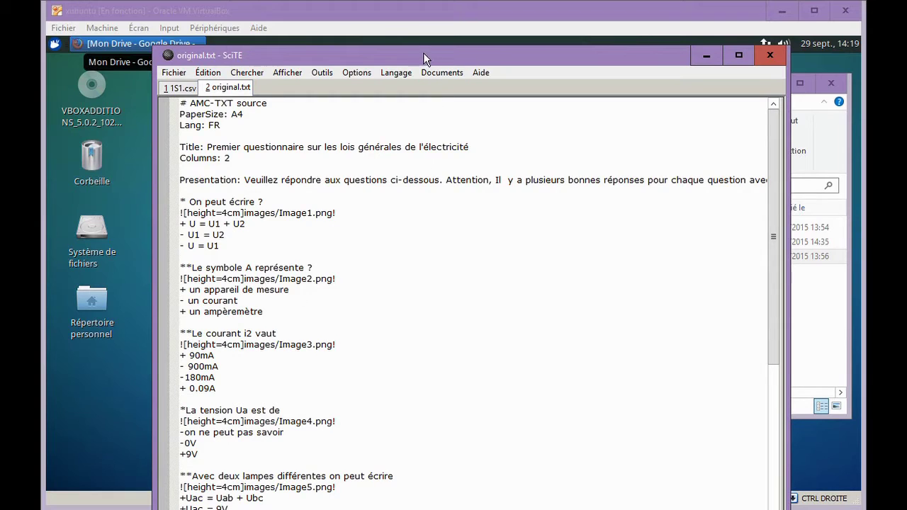
- Bring up the 1S1.csv student list and clear the SciTE window off the virtual machine's desktop
{"action": "left_click", "coordinate": [179, 88]}
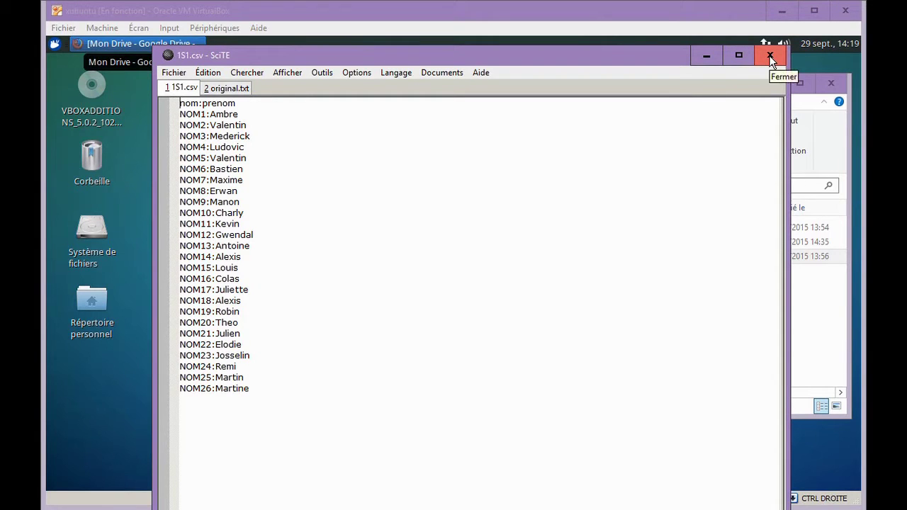
{"action": "left_click_drag", "start_coordinate": [627, 53], "coordinate": [575, 106]}
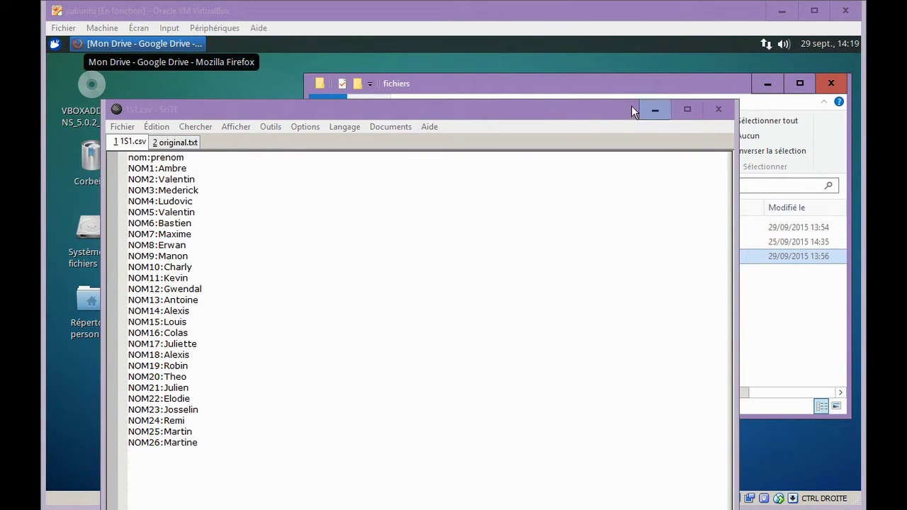
{"action": "left_click_drag", "start_coordinate": [606, 113], "coordinate": [71, 496]}
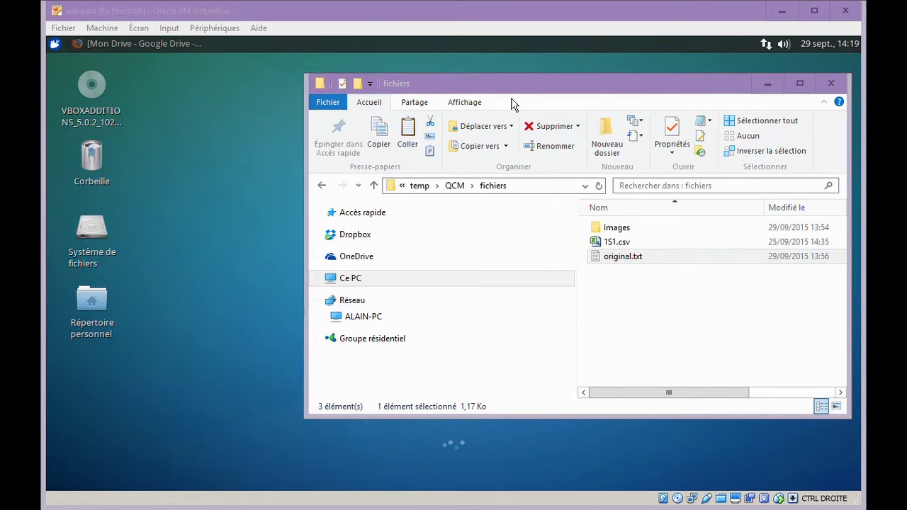
- Upload the Images folder, 1S1.csv and original.txt from the fichiers folder to Google Drive, and clear both windows away
{"action": "left_click_drag", "start_coordinate": [599, 89], "coordinate": [117, 120]}
{"action": "left_click", "coordinate": [144, 43]}
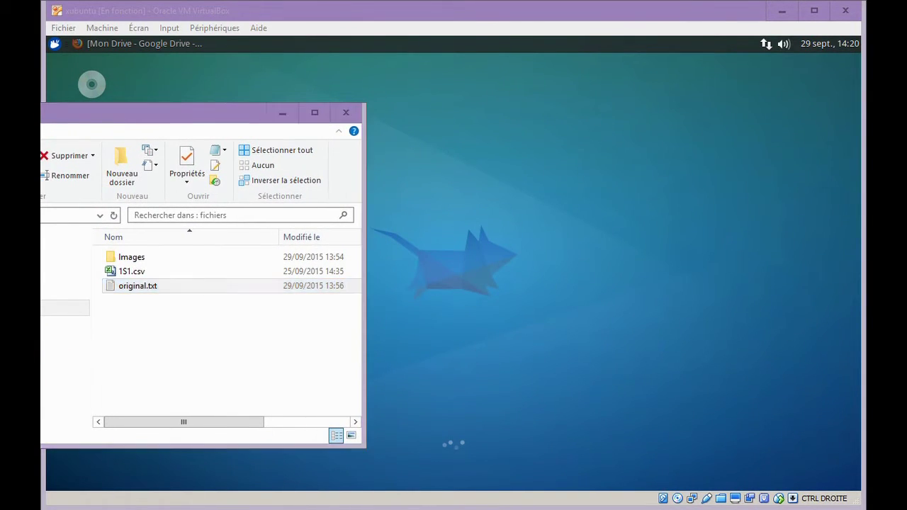
{"action": "left_click_drag", "start_coordinate": [432, 61], "coordinate": [580, 45]}
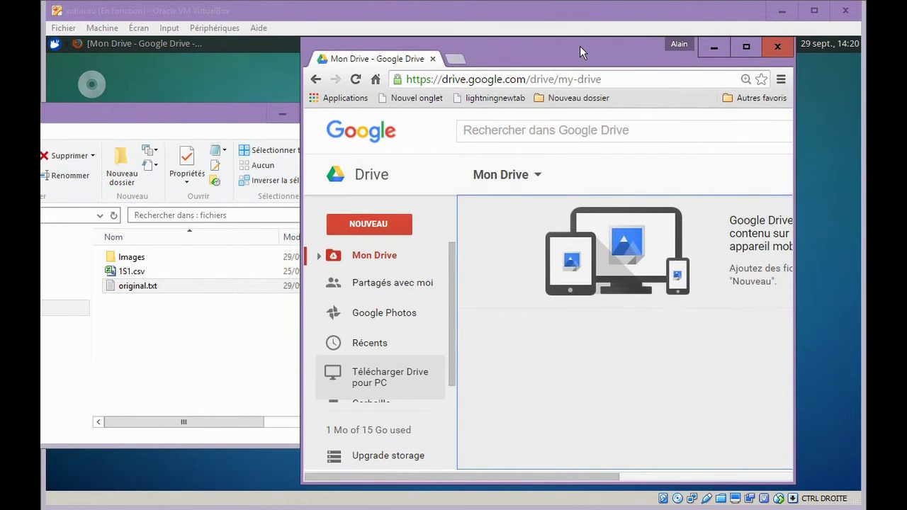
{"action": "left_click_drag", "start_coordinate": [159, 341], "coordinate": [117, 266]}
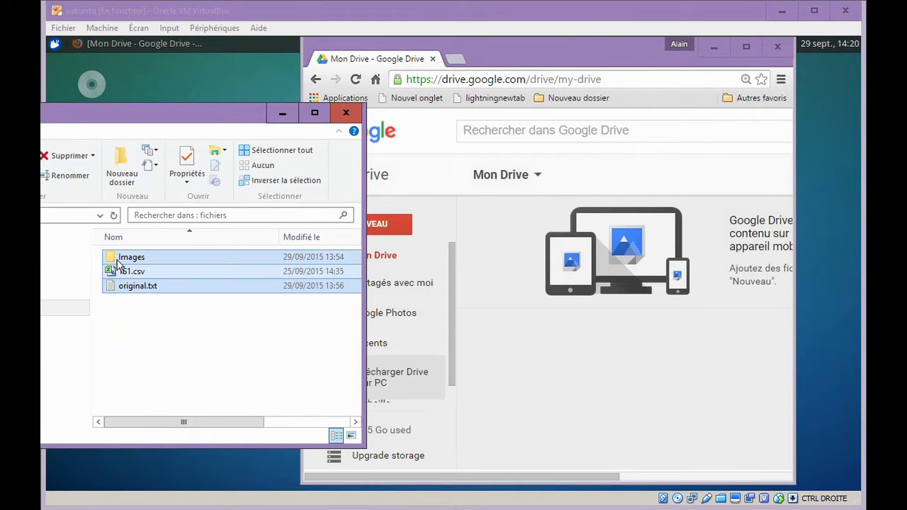
{"action": "left_click_drag", "start_coordinate": [112, 260], "coordinate": [680, 357]}
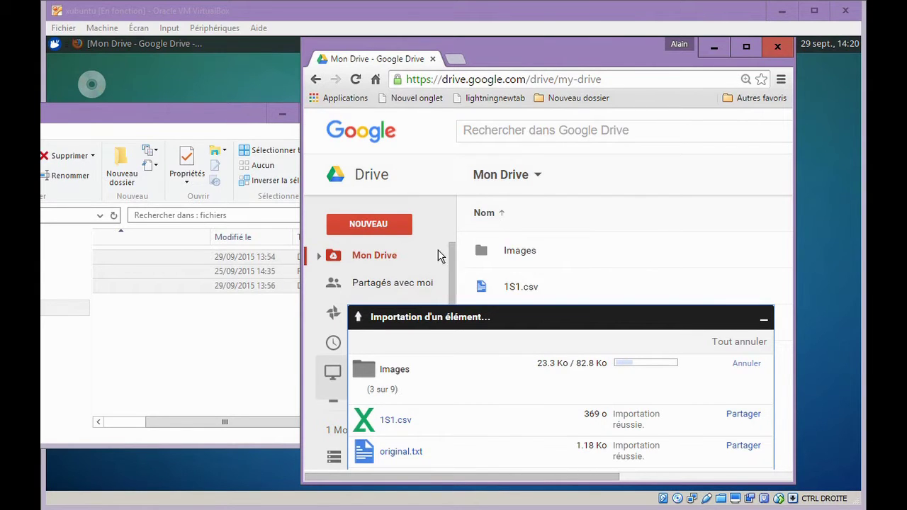
{"action": "left_click", "coordinate": [245, 118]}
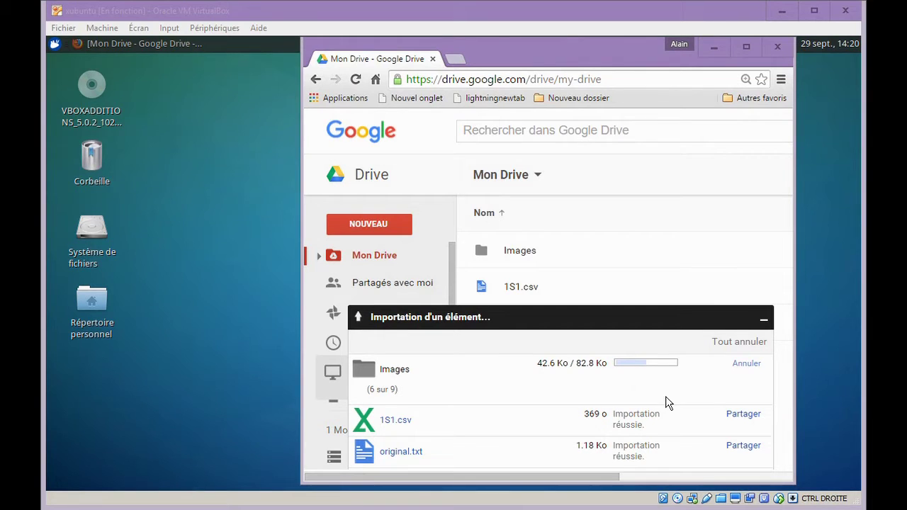
{"action": "mouse_move", "coordinate": [612, 54]}
{"action": "left_mouse_down"}
{"action": "mouse_move", "coordinate": [616, 69]}
{"action": "mouse_move", "coordinate": [613, 51]}
{"action": "left_mouse_up"}
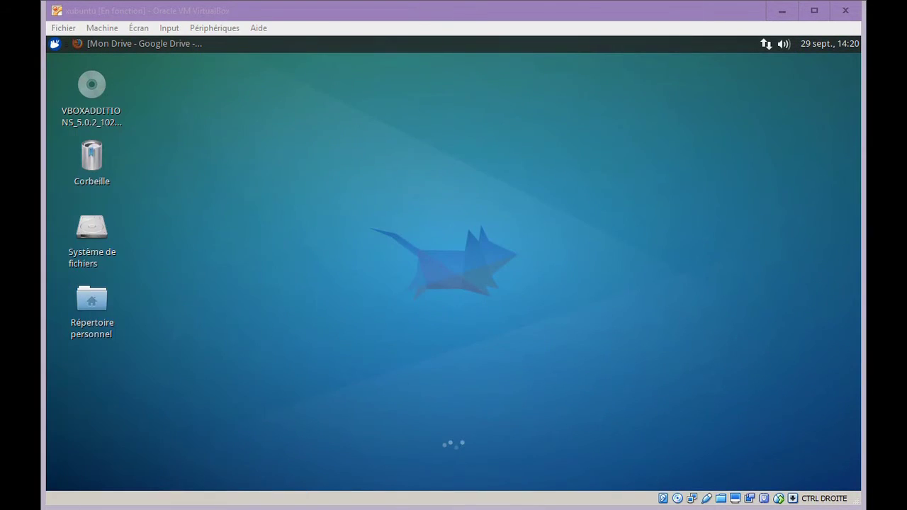
- Launch a new Firefox window inside the Xubuntu virtual machine and move it clear of the desktop icons
{"action": "left_click", "coordinate": [284, 216]}
{"action": "left_click", "coordinate": [56, 45]}
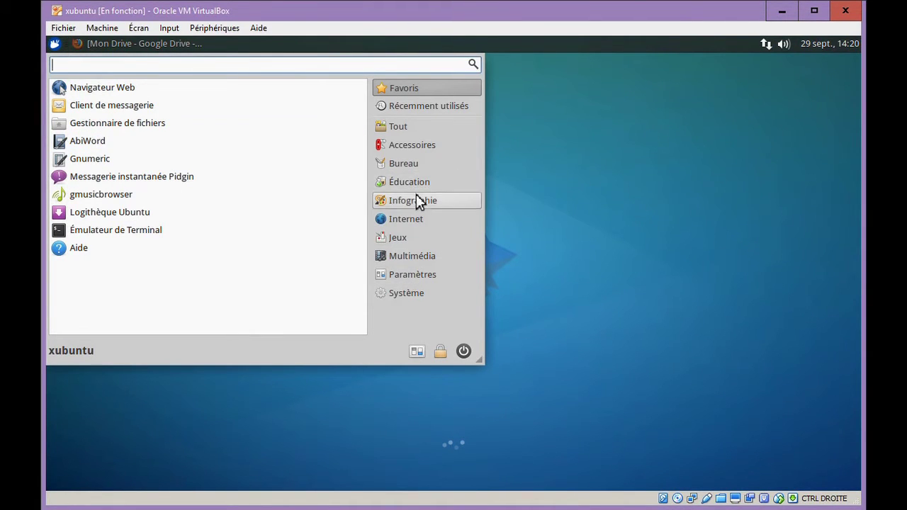
{"action": "left_click", "coordinate": [420, 220]}
{"action": "left_click", "coordinate": [147, 126]}
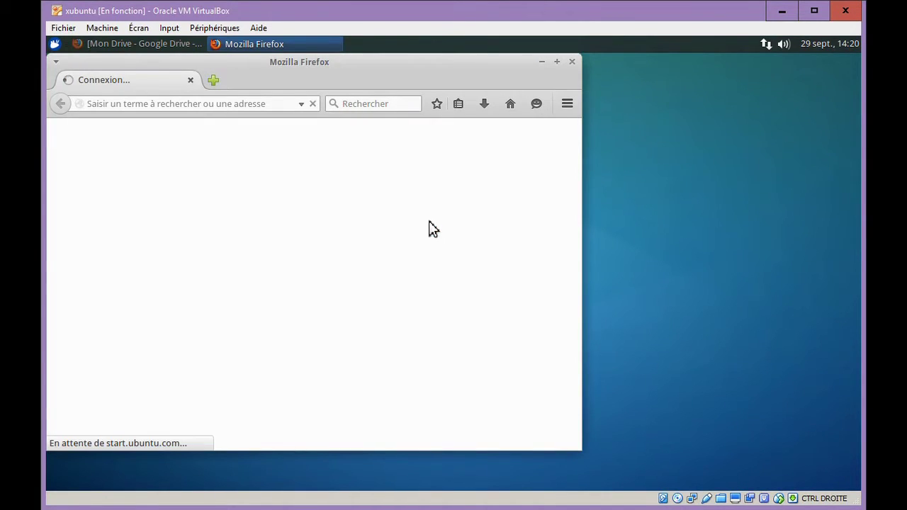
{"action": "left_click_drag", "start_coordinate": [389, 65], "coordinate": [485, 90]}
- Go to Google's home page and open Google Drive from its list of apps
{"action": "left_click", "coordinate": [488, 133]}
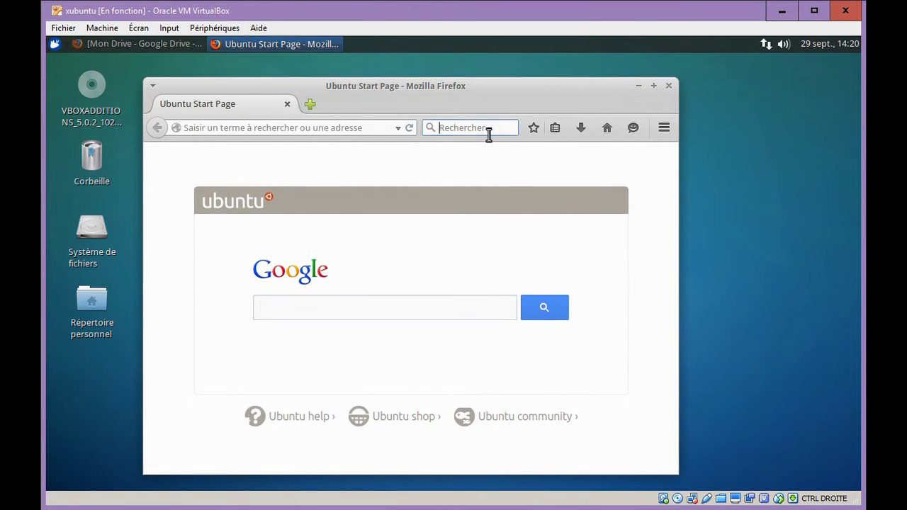
{"action": "key", "text": "Return"}
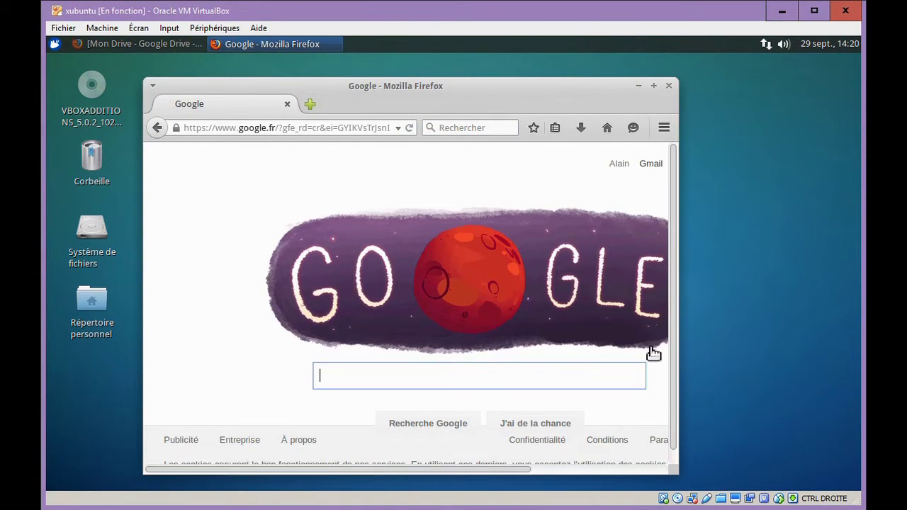
{"action": "left_click_drag", "start_coordinate": [500, 469], "coordinate": [631, 470]}
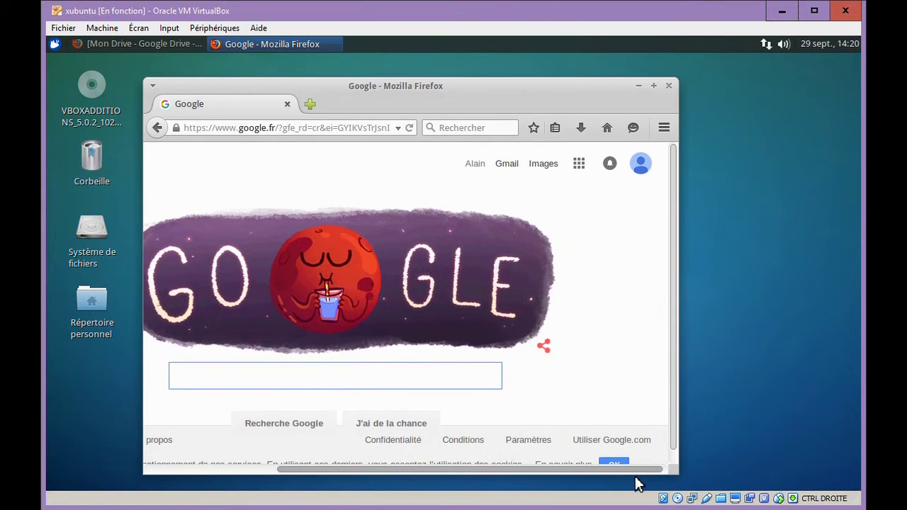
{"action": "left_click", "coordinate": [580, 165]}
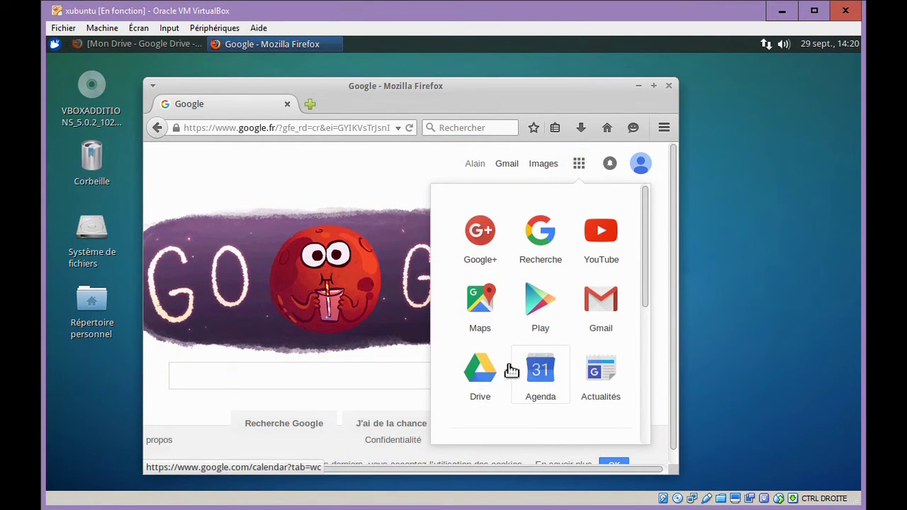
{"action": "left_click", "coordinate": [486, 373]}
{"action": "left_click_drag", "start_coordinate": [398, 85], "coordinate": [613, 75]}
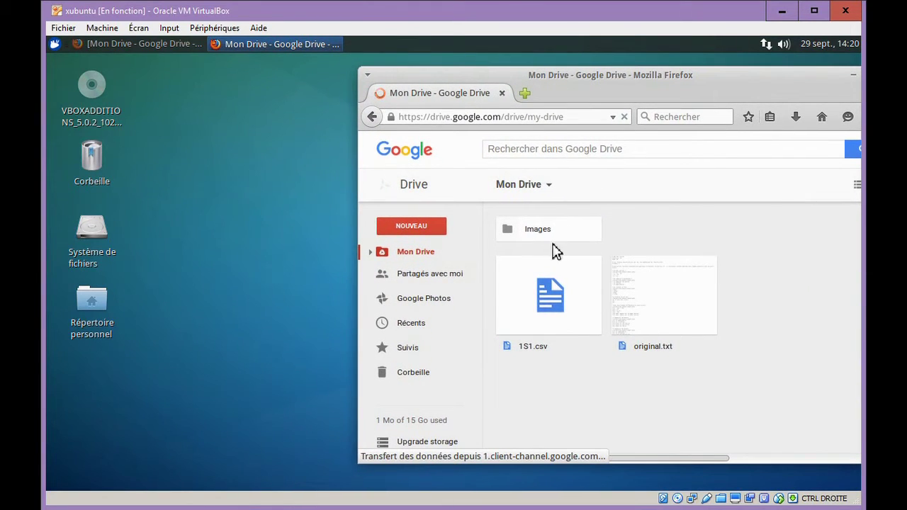
- Download the Images folder, 1S1.csv and original.txt together from Google Drive, saving the zip archive to disk
{"action": "left_click", "coordinate": [544, 234]}
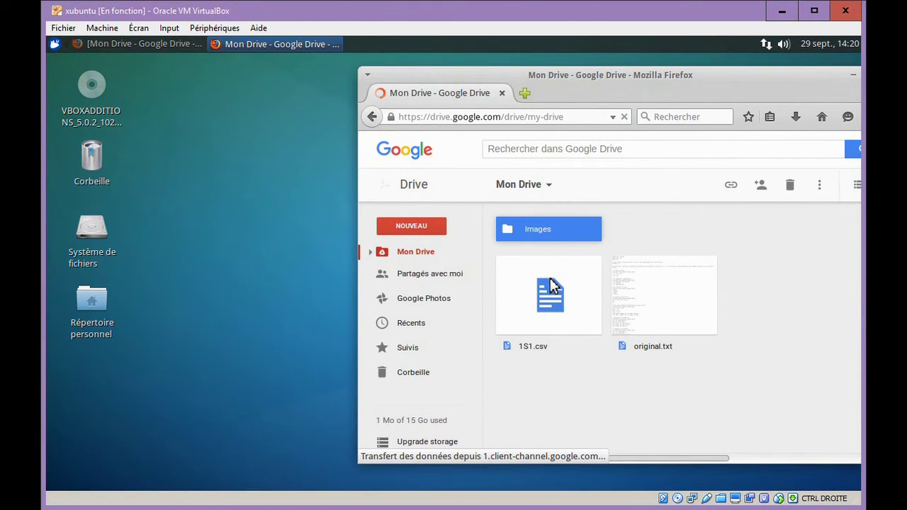
{"action": "left_click", "coordinate": [637, 309], "text": "shift"}
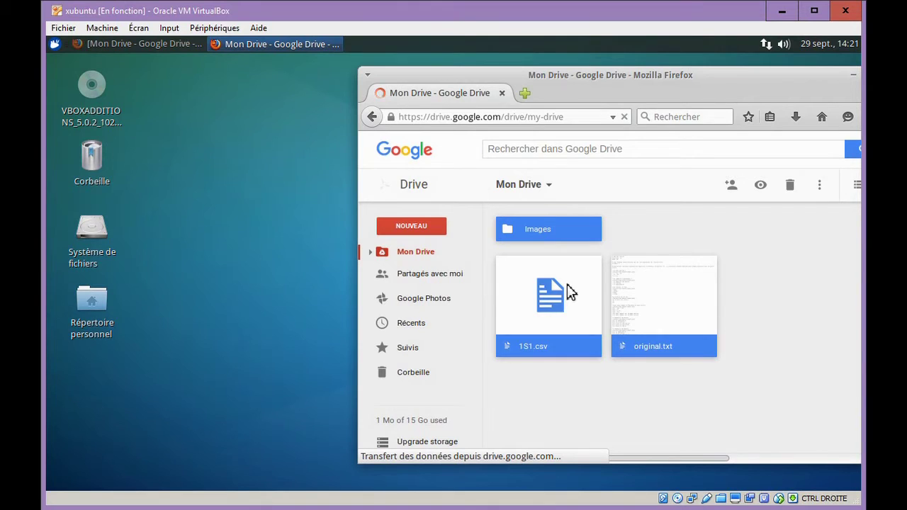
{"action": "left_click", "coordinate": [819, 184]}
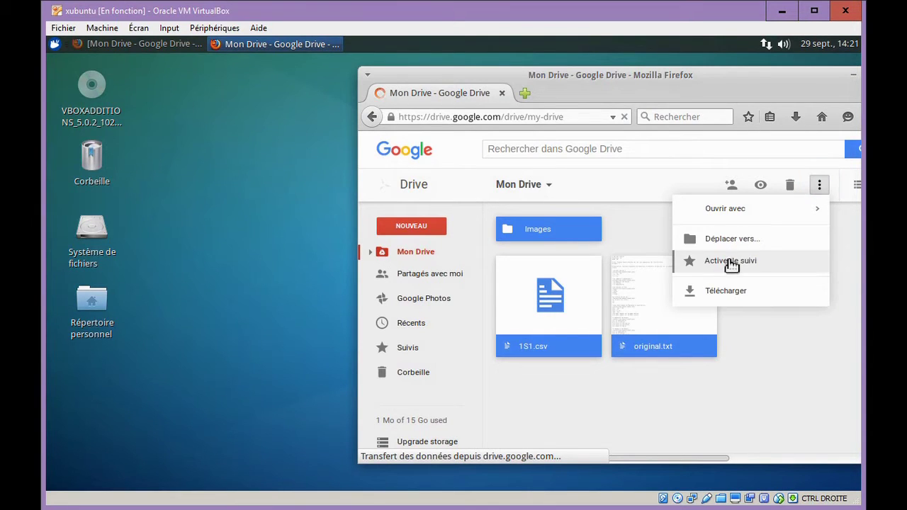
{"action": "left_click", "coordinate": [728, 292]}
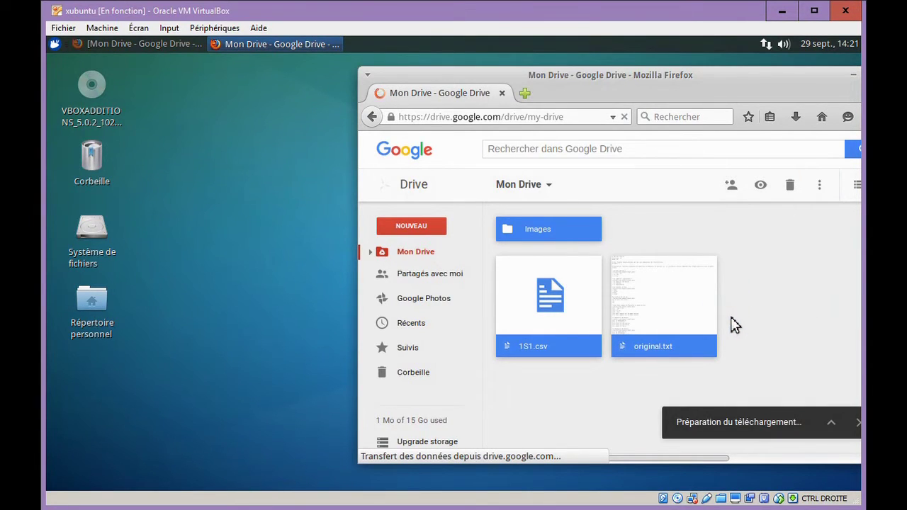
{"action": "left_click_drag", "start_coordinate": [719, 74], "coordinate": [589, 78]}
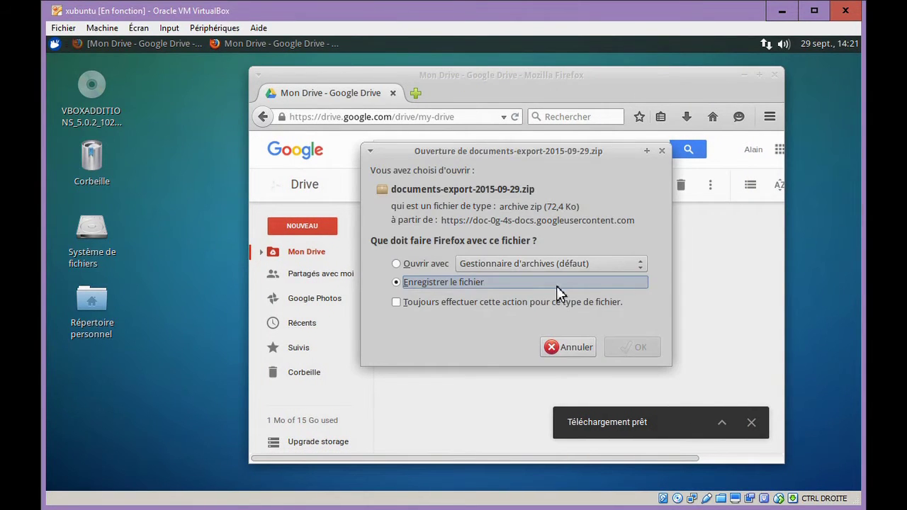
{"action": "left_click", "coordinate": [638, 348]}
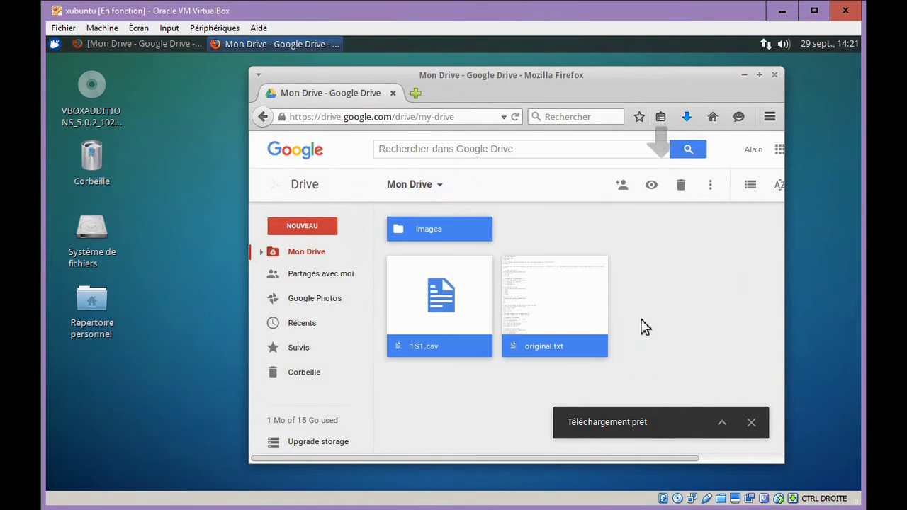
- Open the folder containing the most recently downloaded documents-export-2015-09-29.zip from Firefox's download list
{"action": "right_click", "coordinate": [689, 124]}
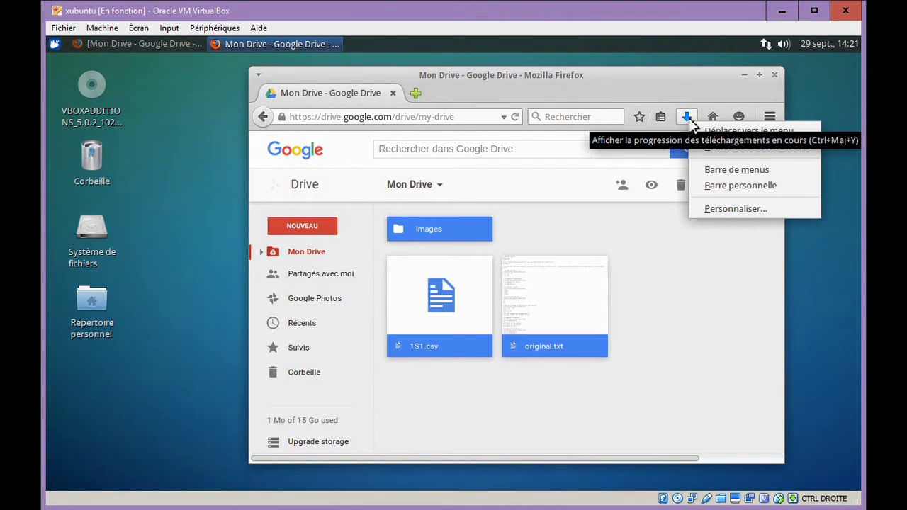
{"action": "left_click", "coordinate": [687, 119]}
{"action": "left_click", "coordinate": [687, 119]}
{"action": "right_click", "coordinate": [593, 160]}
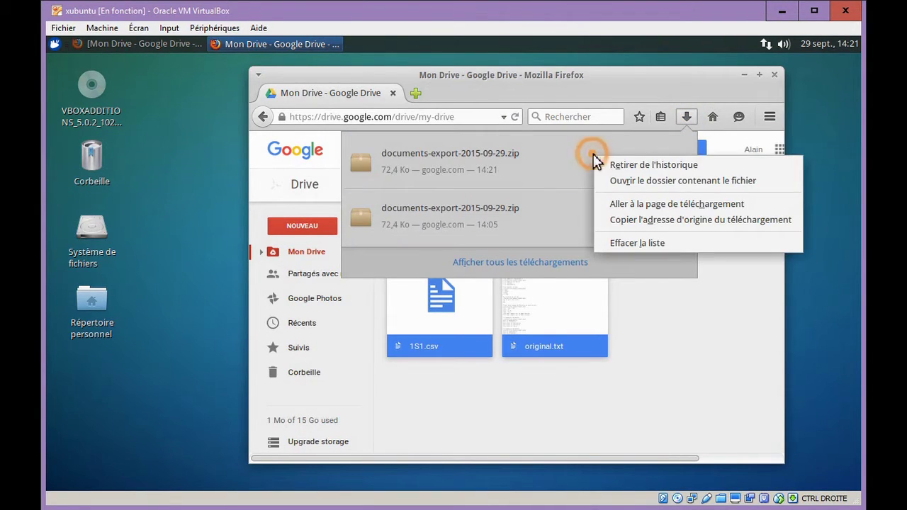
{"action": "left_click", "coordinate": [630, 183]}
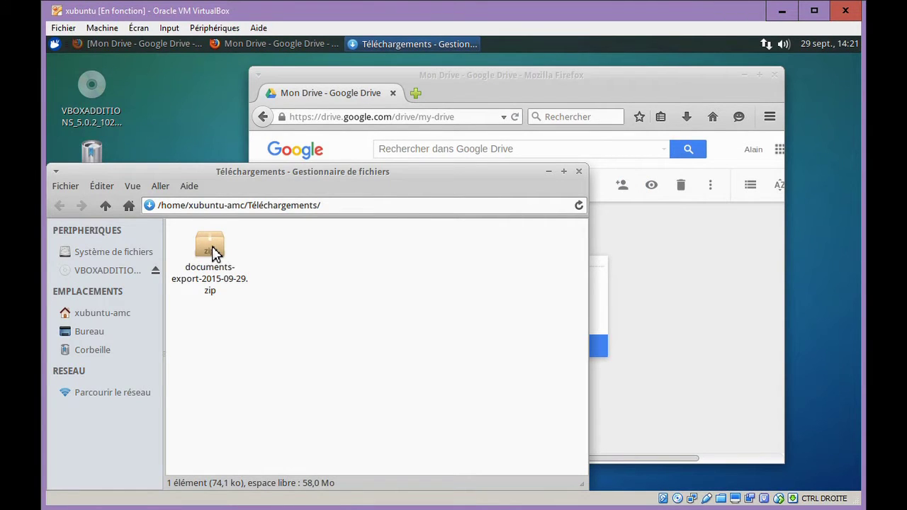
- Extract documents-export-2015-09-29.zip in place in the Téléchargements folder
{"action": "left_click", "coordinate": [212, 246]}
{"action": "right_click", "coordinate": [212, 246]}
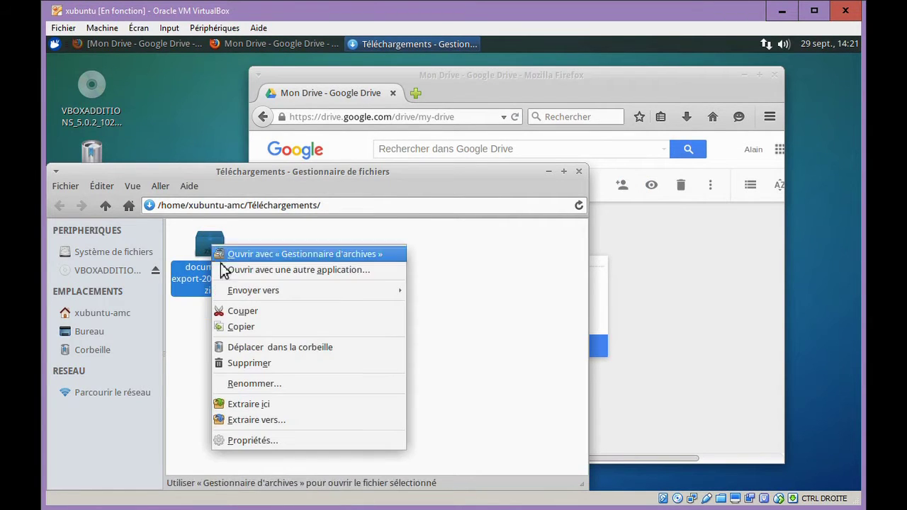
{"action": "left_click", "coordinate": [250, 405]}
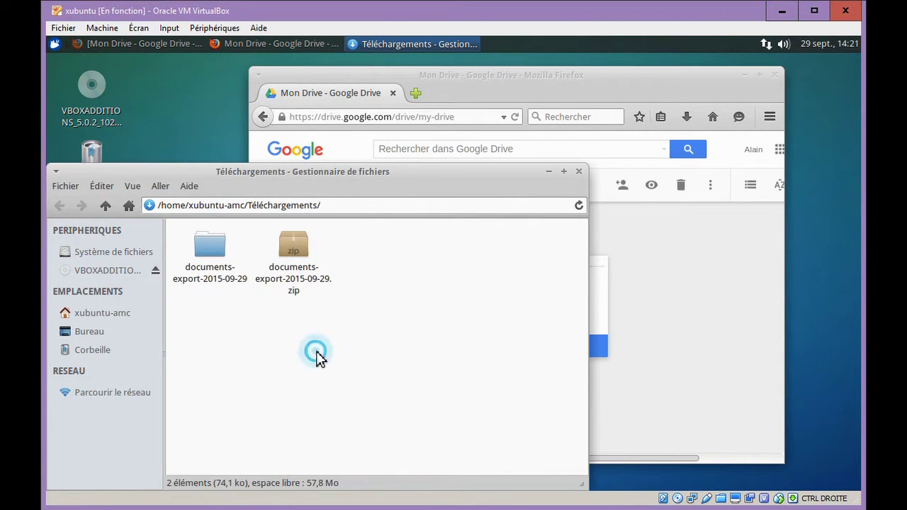
- Cut the Images folder, 1S1.csv and original.txt from the extracted documents-export-2015-09-29 folder and close the file manager
{"action": "double_click", "coordinate": [210, 246]}
{"action": "left_click_drag", "start_coordinate": [373, 322], "coordinate": [161, 227]}
{"action": "right_click", "coordinate": [195, 245]}
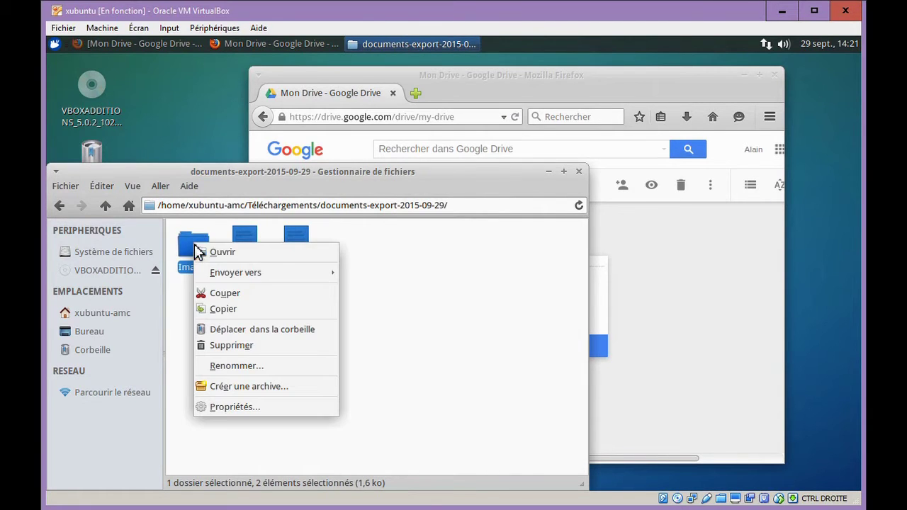
{"action": "left_click", "coordinate": [226, 295]}
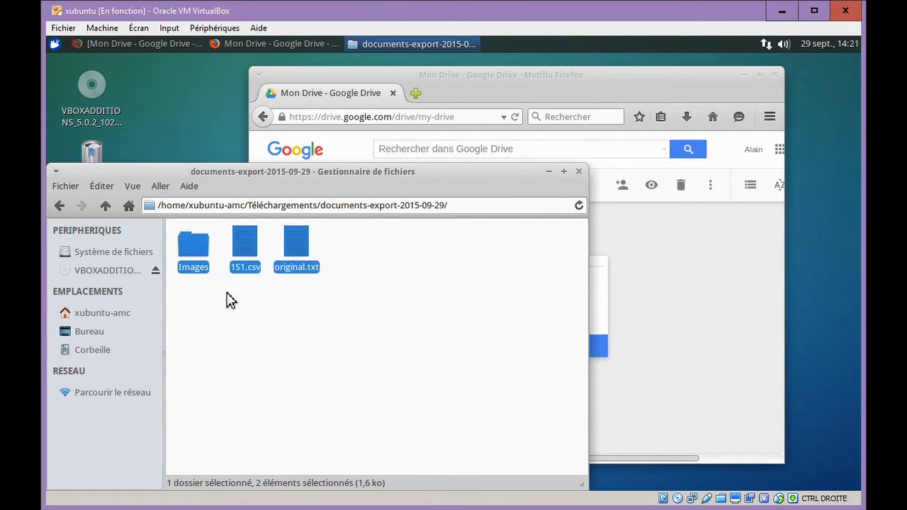
{"action": "left_click", "coordinate": [579, 172]}
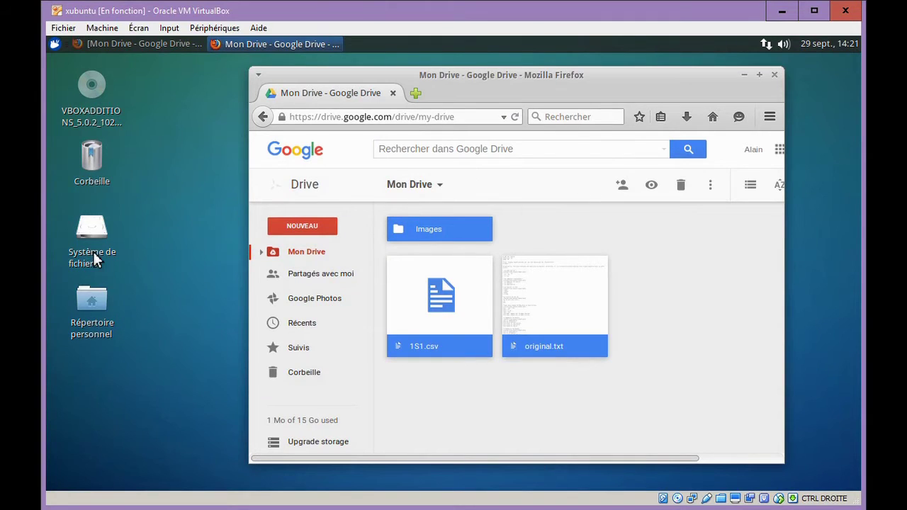
- Paste the cut files into the Projets-QCM folder of the home directory and minimize Firefox
{"action": "double_click", "coordinate": [100, 304]}
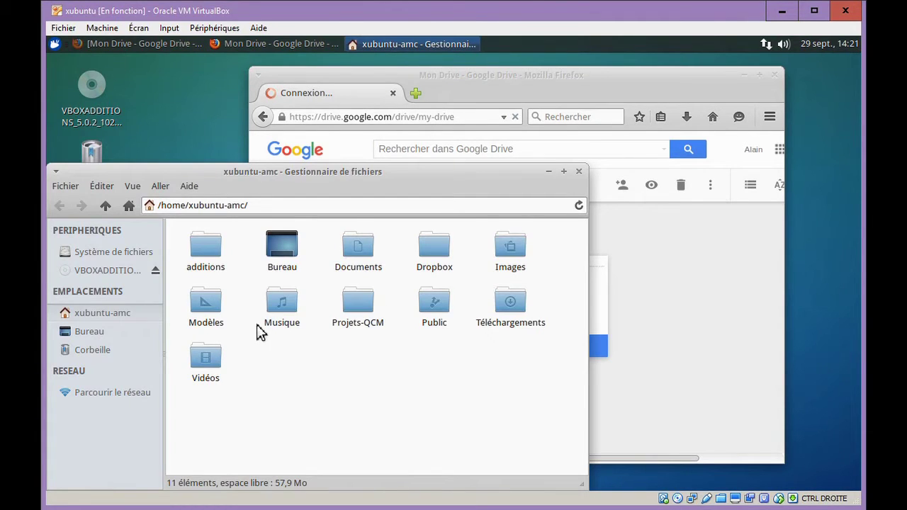
{"action": "double_click", "coordinate": [361, 310]}
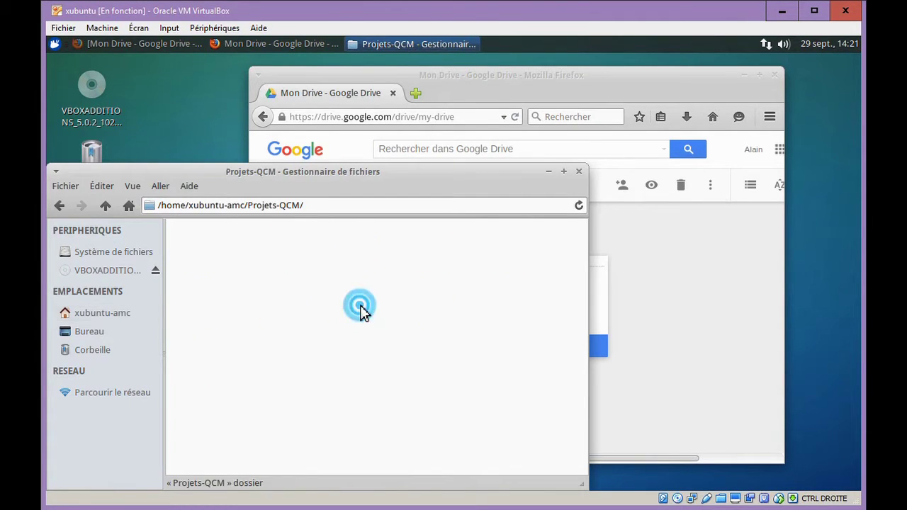
{"action": "right_click", "coordinate": [262, 273]}
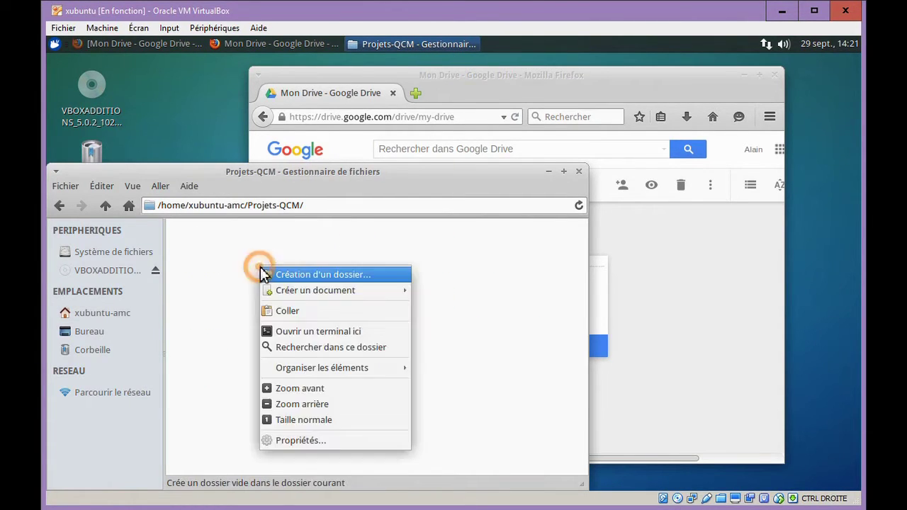
{"action": "left_click", "coordinate": [292, 311]}
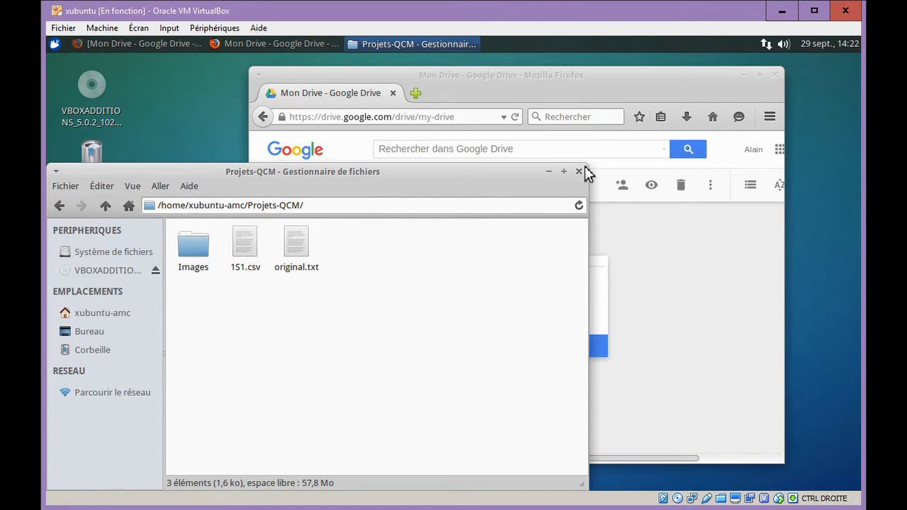
{"action": "left_click", "coordinate": [746, 75]}
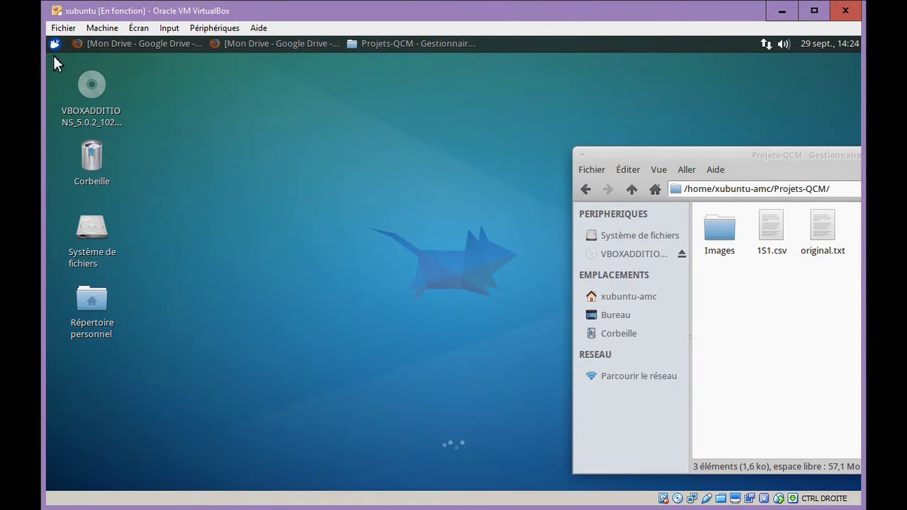
- Launch the QCM automatique application from the Éducation category
{"action": "left_click", "coordinate": [56, 44]}
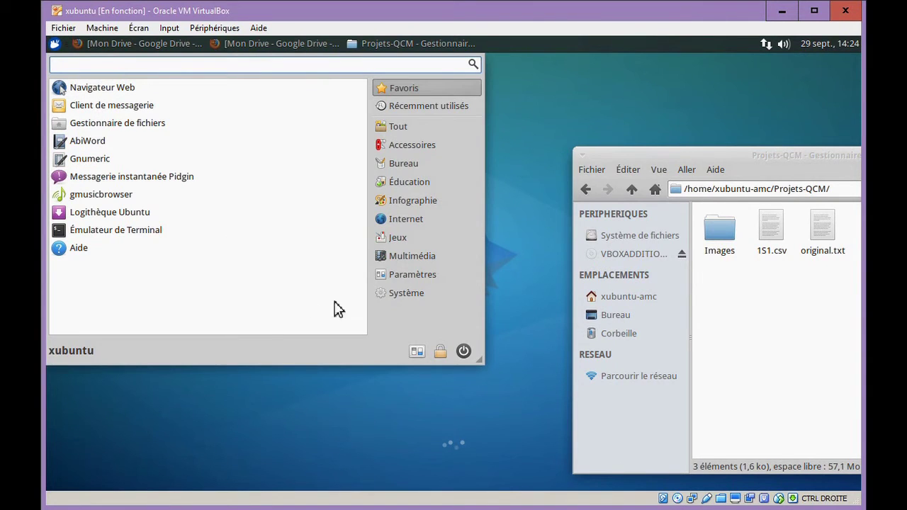
{"action": "left_click", "coordinate": [404, 182]}
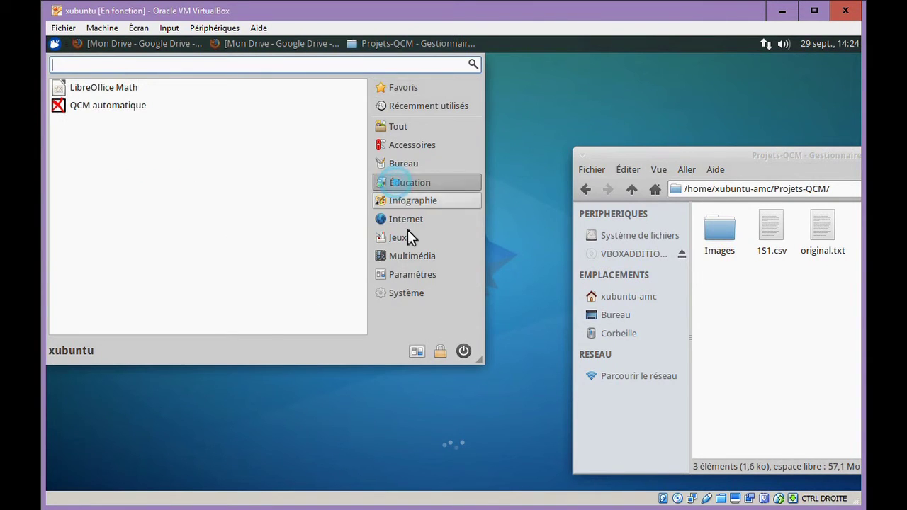
{"action": "left_click", "coordinate": [103, 107]}
{"action": "left_click_drag", "start_coordinate": [261, 65], "coordinate": [409, 68]}
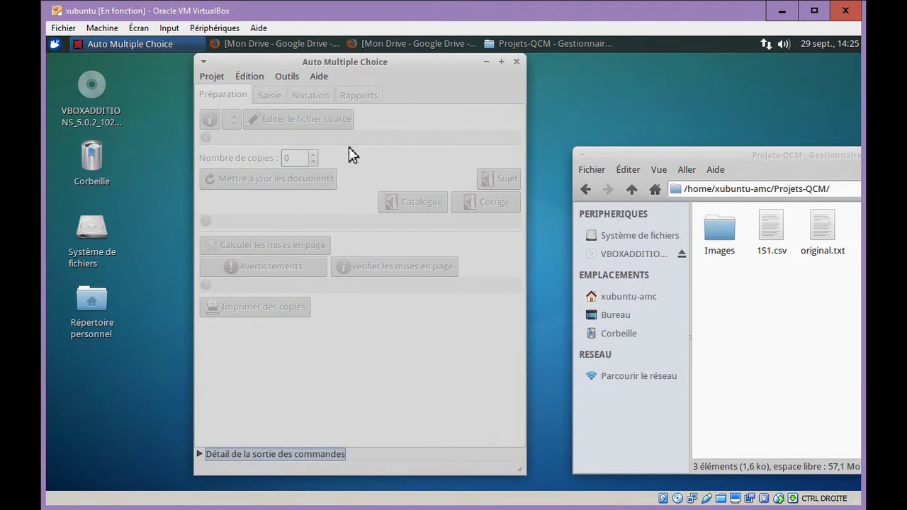
- Create a new project named modele in the Projets-QCM directory of the home folder
{"action": "left_click", "coordinate": [212, 77]}
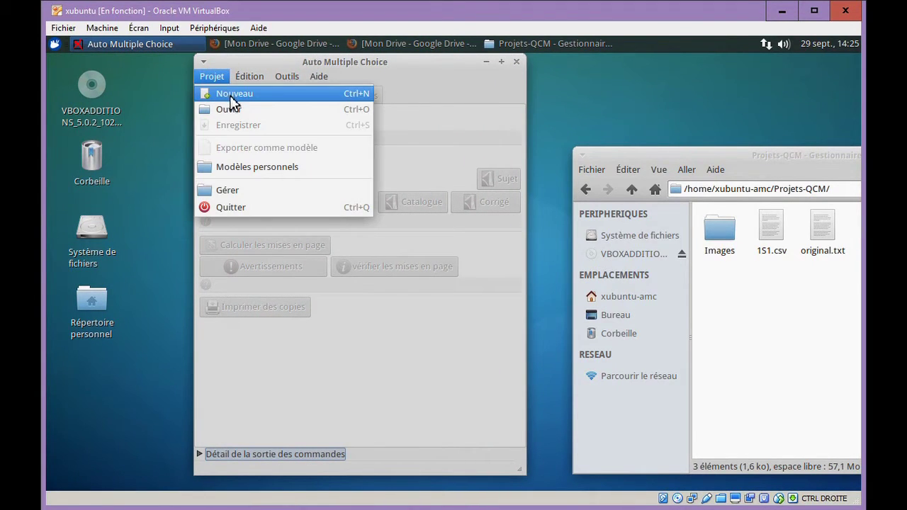
{"action": "left_click", "coordinate": [229, 93]}
{"action": "left_click", "coordinate": [377, 195]}
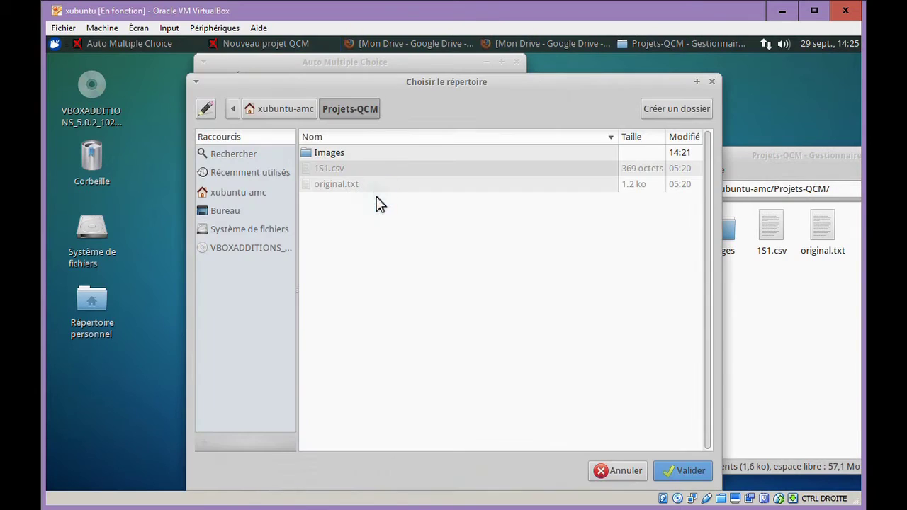
{"action": "left_click", "coordinate": [247, 197]}
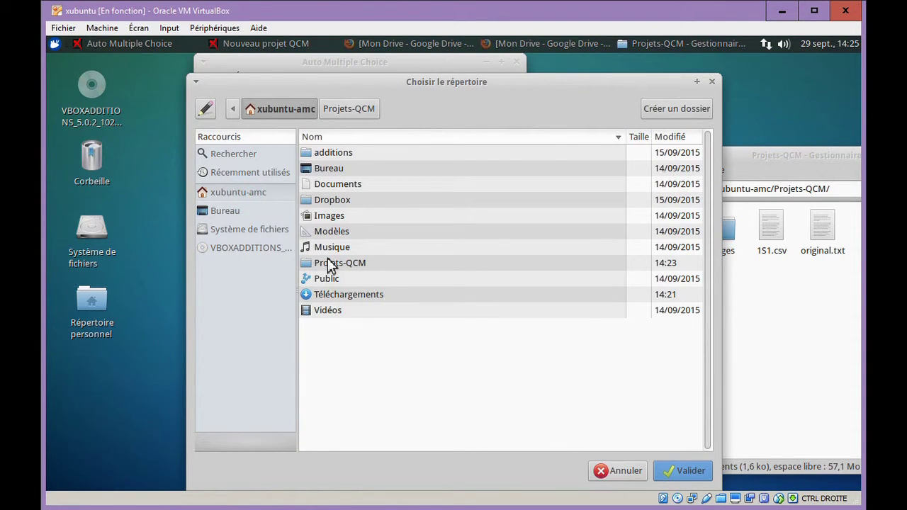
{"action": "double_click", "coordinate": [319, 265]}
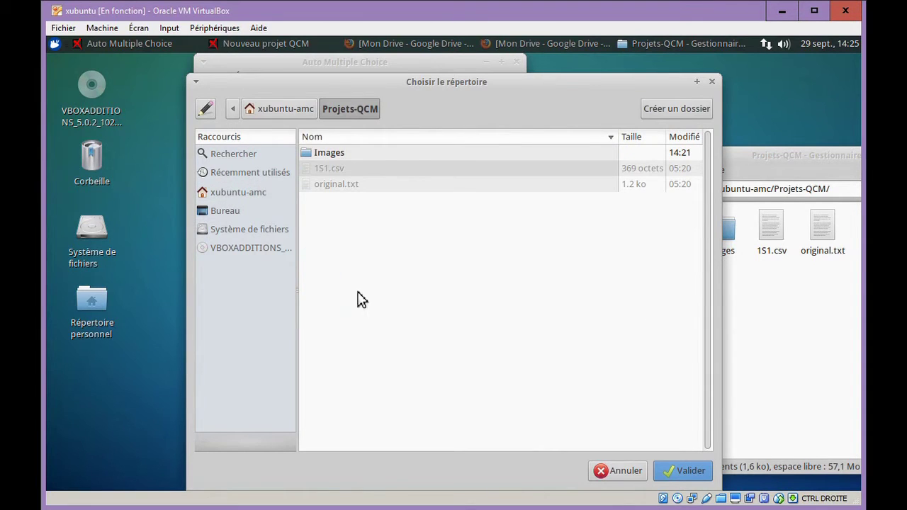
{"action": "left_click", "coordinate": [691, 472]}
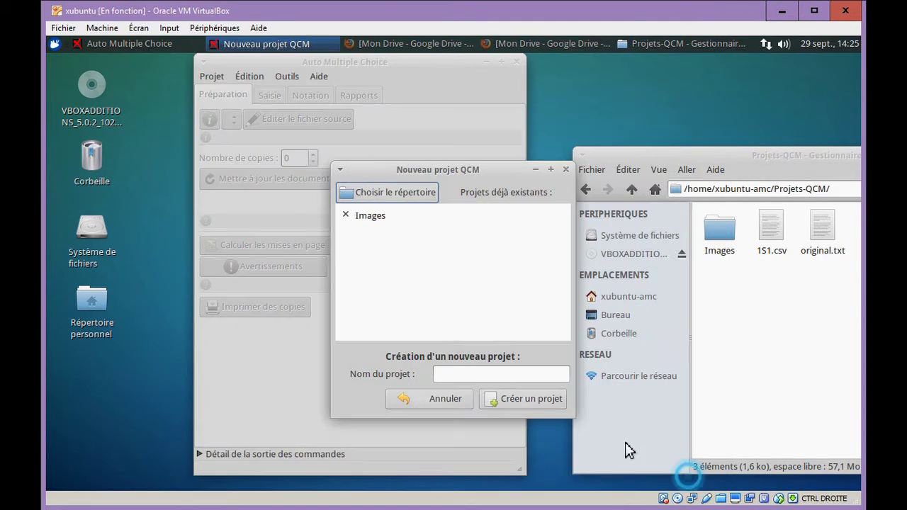
{"action": "left_click", "coordinate": [480, 373]}
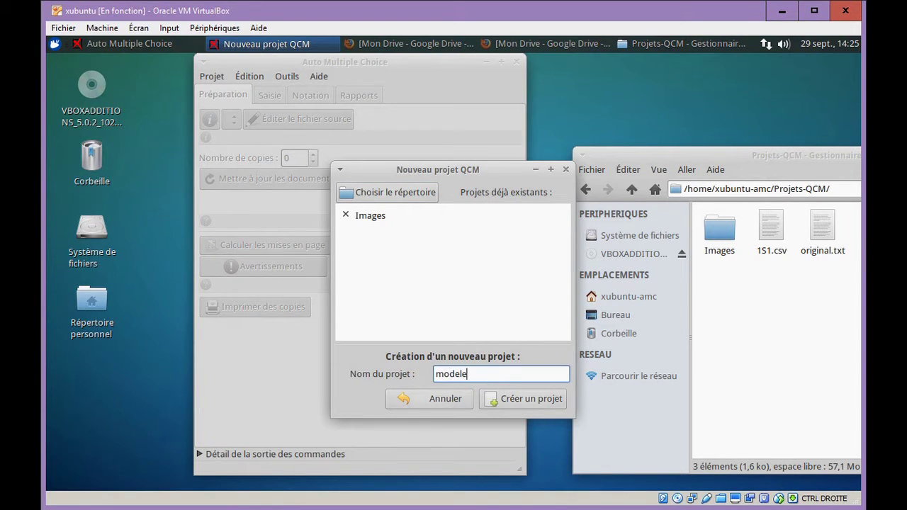
{"action": "left_click", "coordinate": [523, 400]}
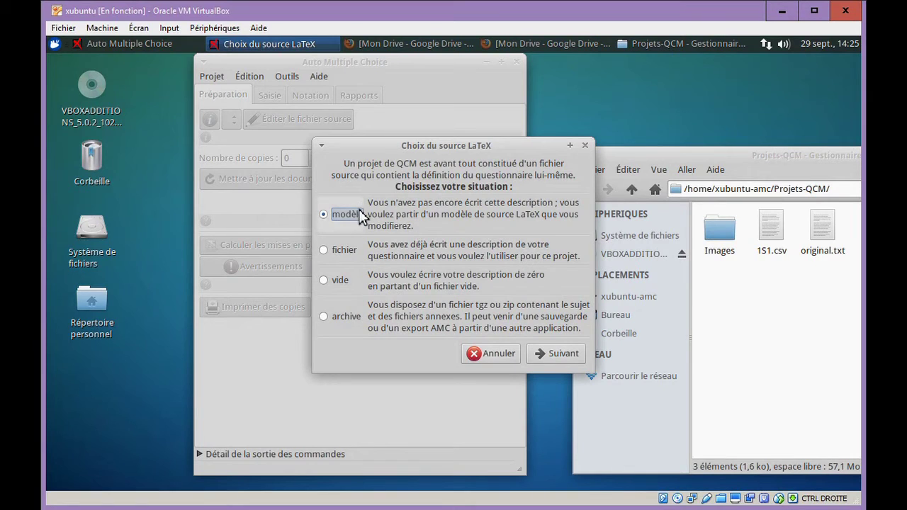
- Base the project source on the simple AMC-TXT format example from the [FR] Documentation templates
{"action": "left_click", "coordinate": [546, 349]}
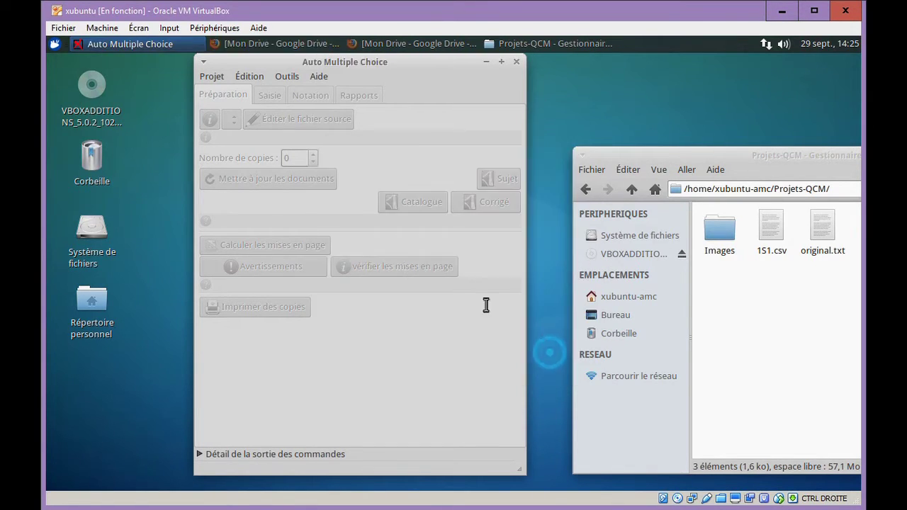
{"action": "left_click", "coordinate": [330, 200]}
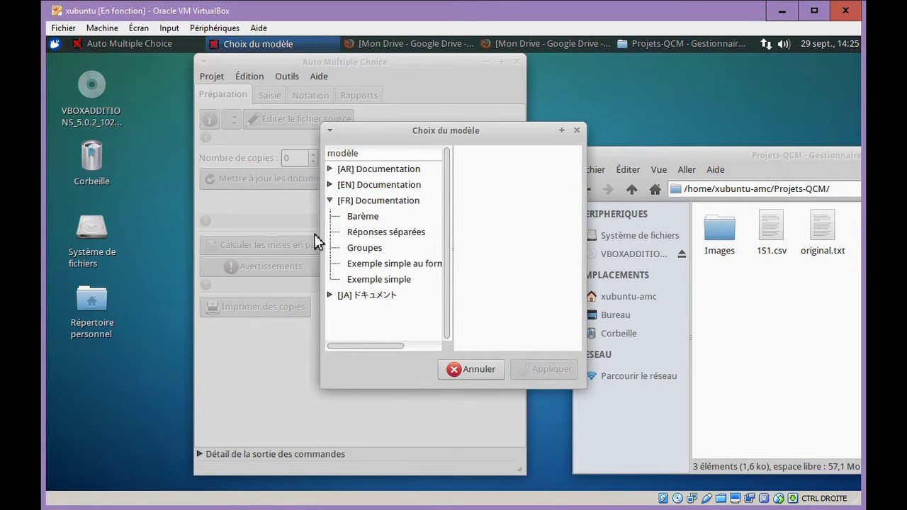
{"action": "left_click", "coordinate": [379, 263]}
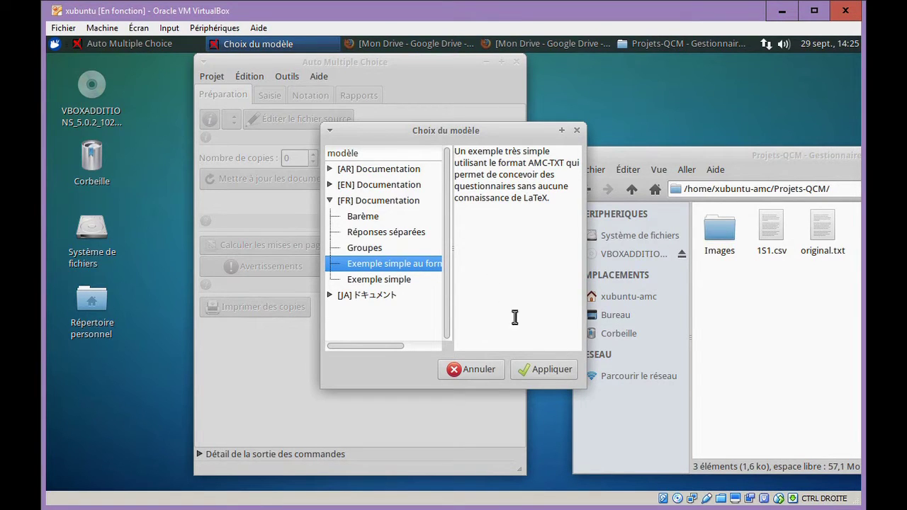
{"action": "left_click", "coordinate": [534, 371]}
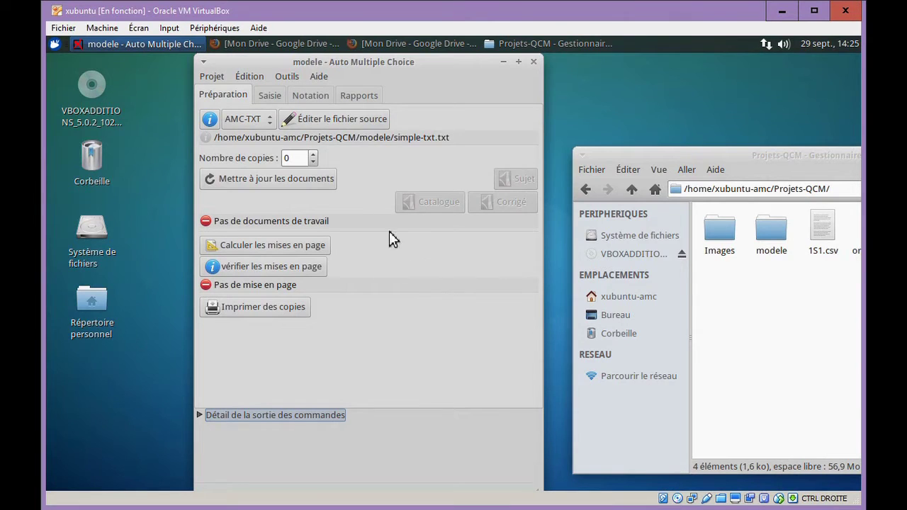
- Open the project's source file for editing, and copy the entire text of original.txt from Projets-QCM
{"action": "left_click_drag", "start_coordinate": [390, 65], "coordinate": [369, 85]}
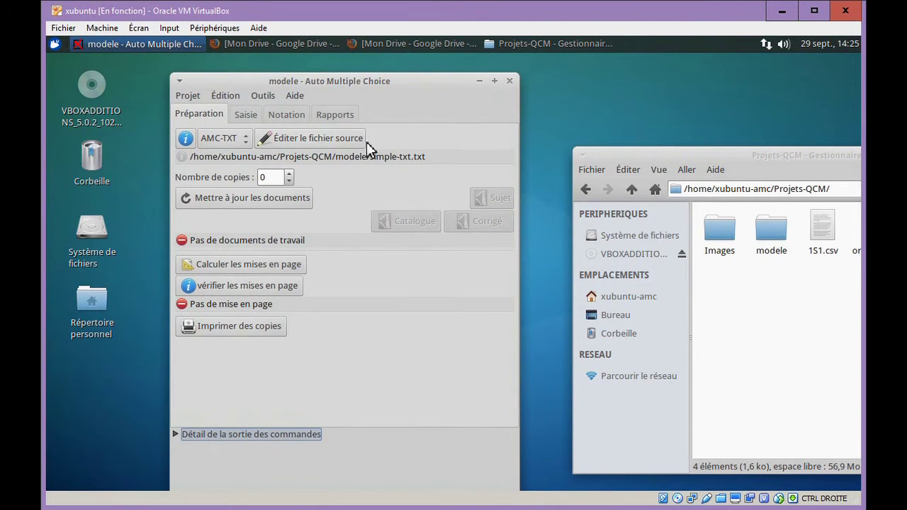
{"action": "left_click", "coordinate": [318, 138]}
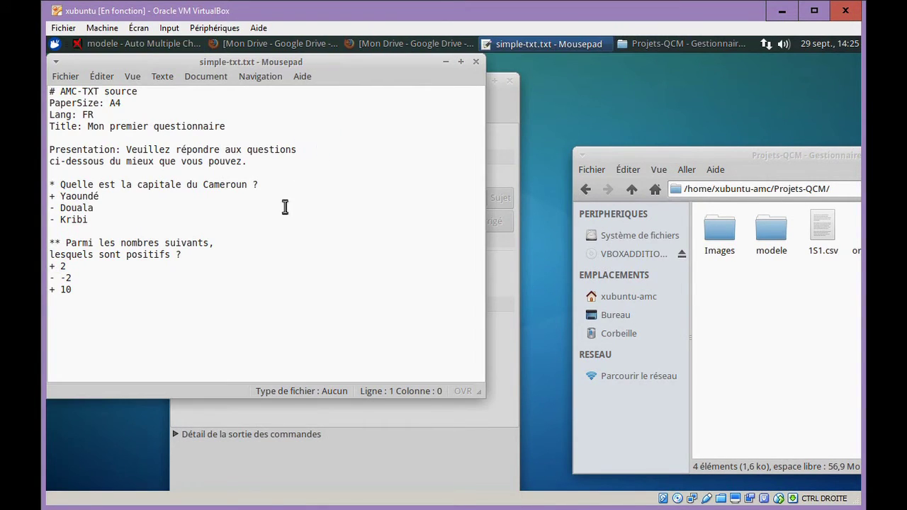
{"action": "left_click_drag", "start_coordinate": [777, 162], "coordinate": [648, 131]}
{"action": "double_click", "coordinate": [752, 203]}
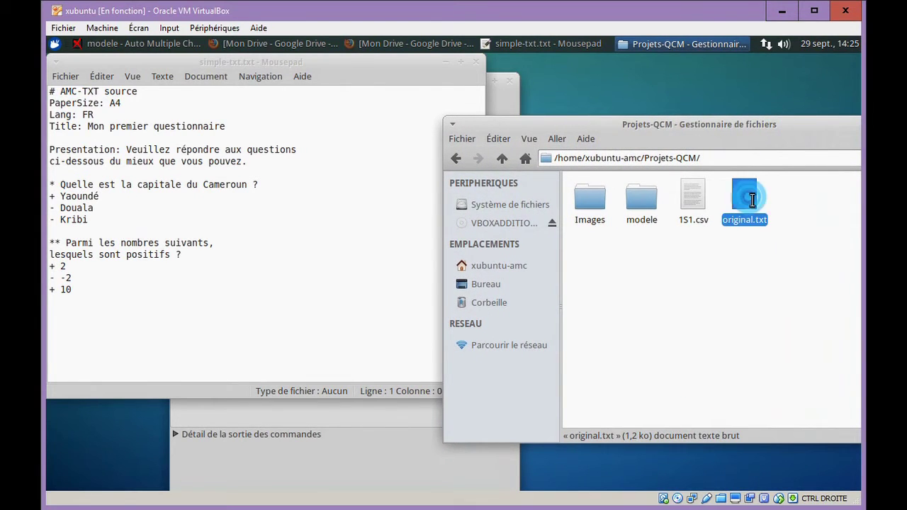
{"action": "key", "text": "ctrl+a"}
{"action": "key", "text": "ctrl+c"}
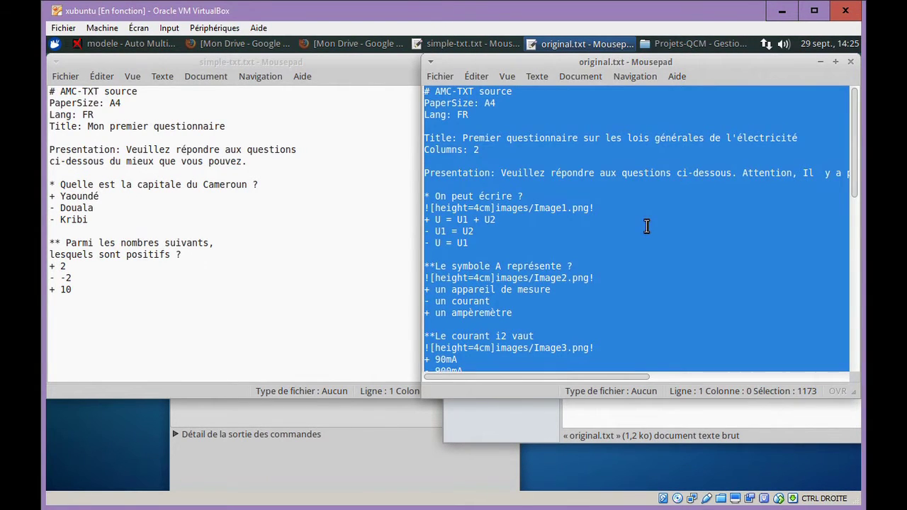
- Replace the whole content of simple-txt.txt with the copied question text, then save and close the file
{"action": "left_click", "coordinate": [855, 63]}
{"action": "left_click", "coordinate": [293, 269]}
{"action": "key", "text": "ctrl+a"}
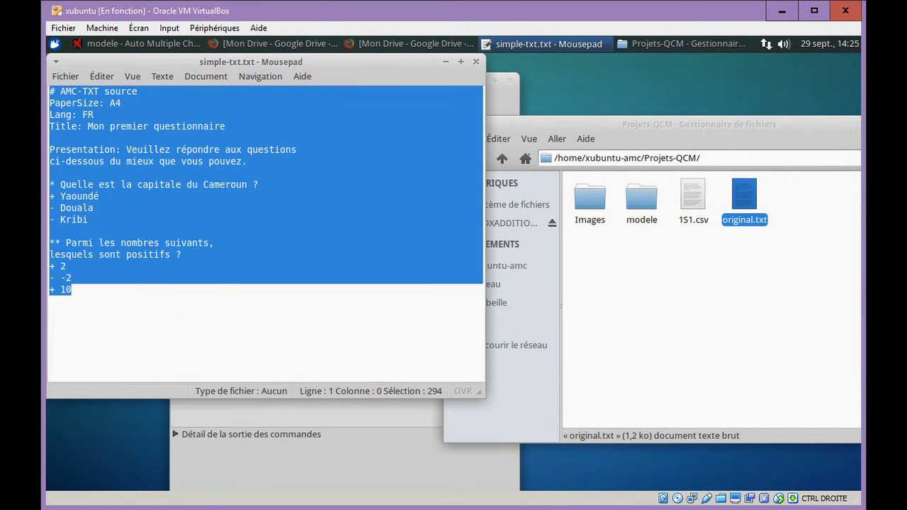
{"action": "key", "text": "ctrl+v"}
{"action": "scroll", "coordinate": [333, 263], "scroll_direction": "up", "scroll_amount": 15}
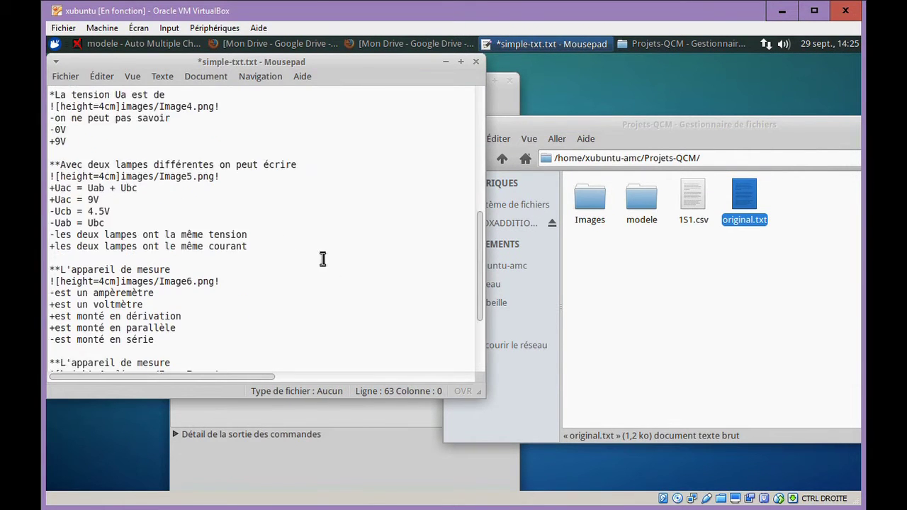
{"action": "left_click", "coordinate": [69, 82]}
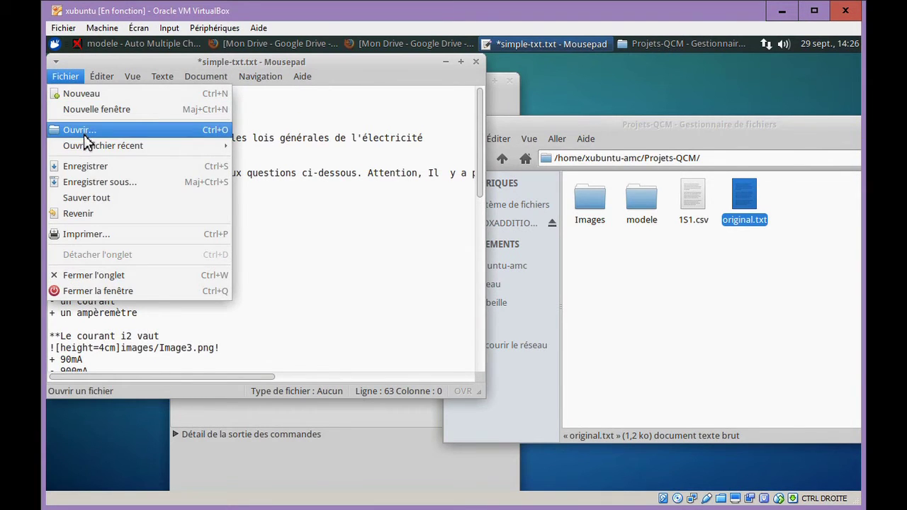
{"action": "left_click", "coordinate": [87, 165]}
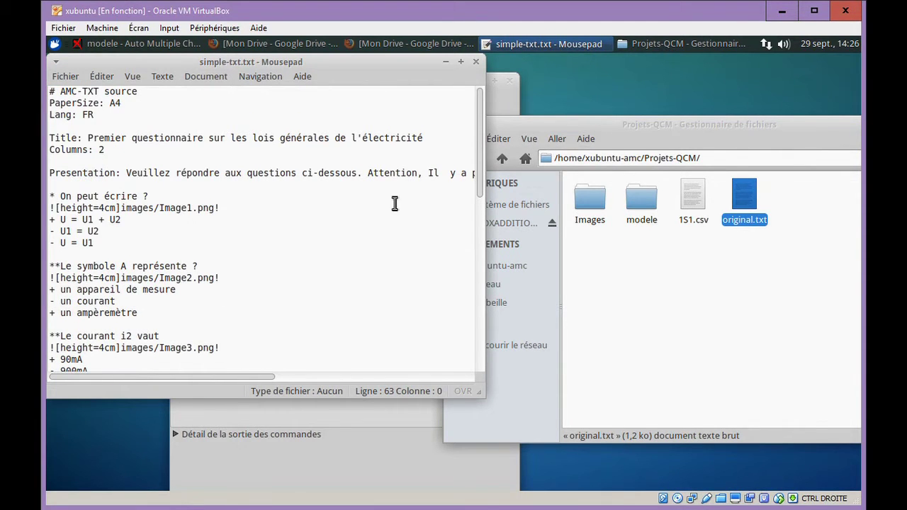
{"action": "left_click", "coordinate": [476, 64]}
- Check the content of the saved simple-txt.txt in the modele project folder
{"action": "left_click", "coordinate": [627, 276]}
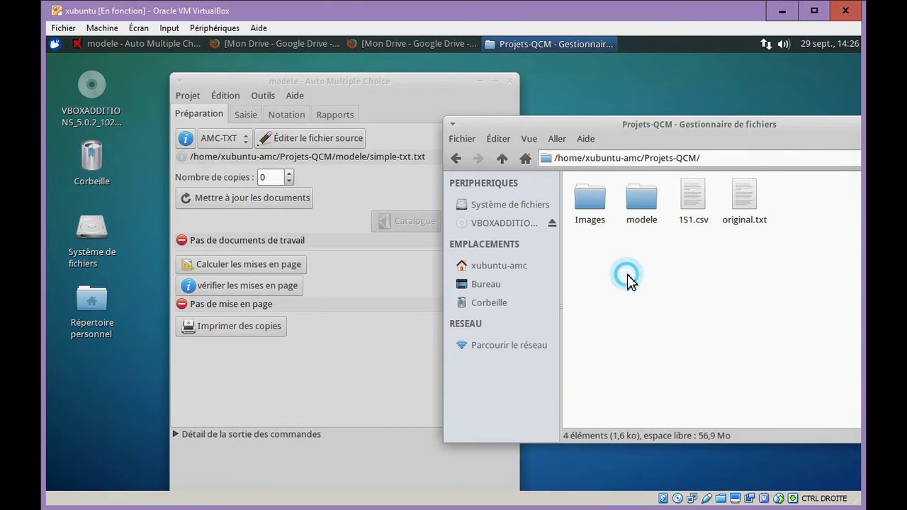
{"action": "double_click", "coordinate": [648, 201]}
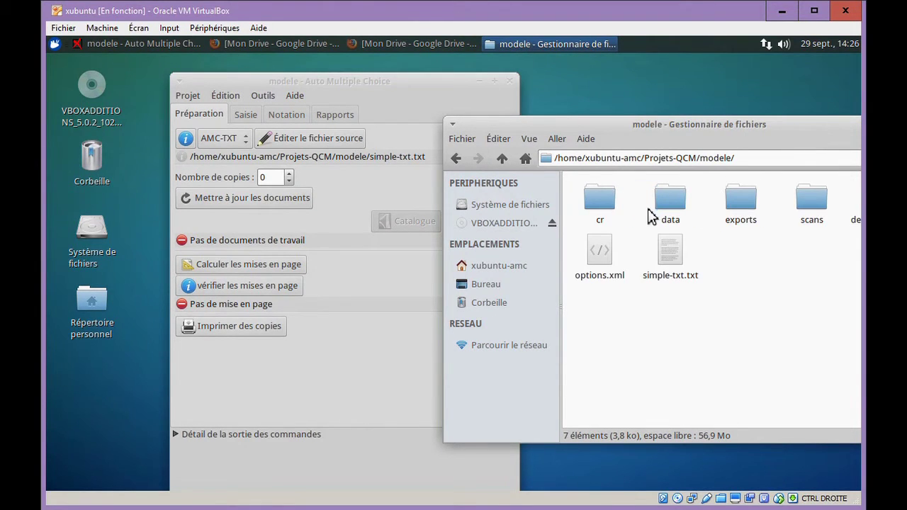
{"action": "left_click", "coordinate": [675, 264]}
{"action": "double_click", "coordinate": [675, 264]}
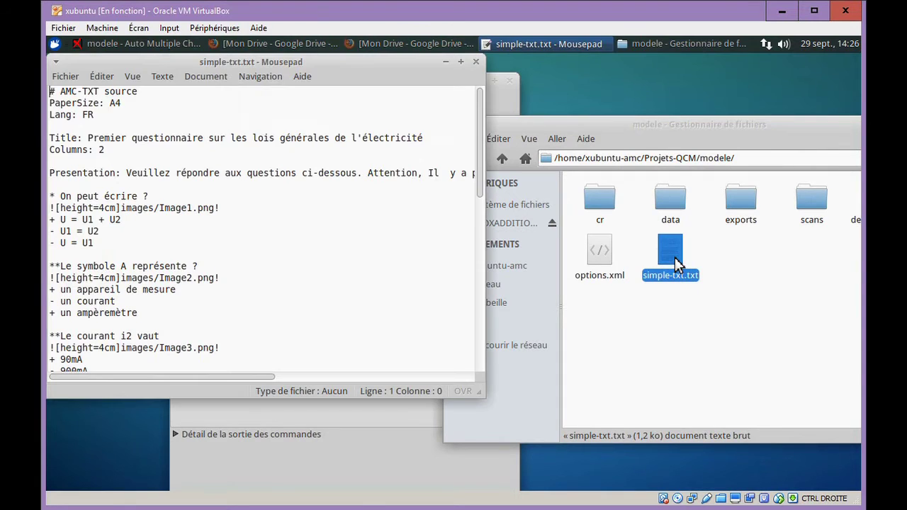
{"action": "left_click", "coordinate": [477, 63]}
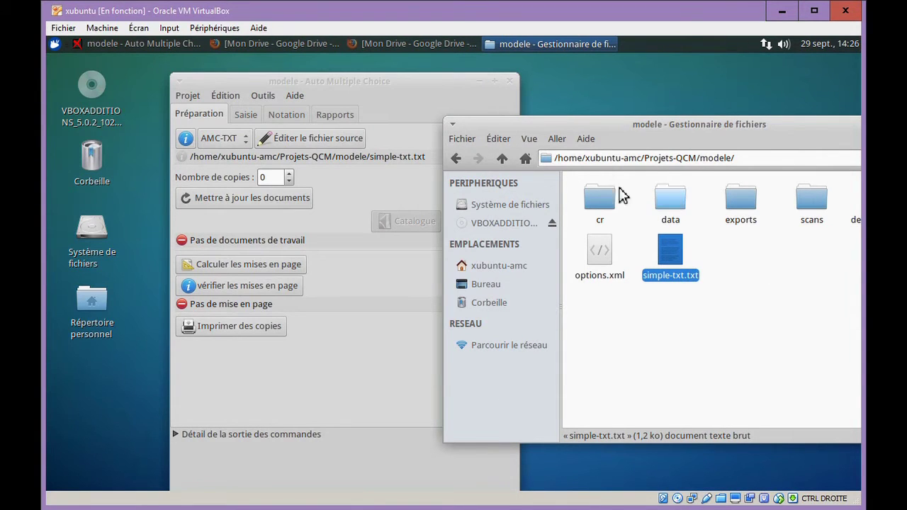
- Move the Images folder from Projets-QCM into the modele project folder
{"action": "left_click", "coordinate": [457, 158]}
{"action": "left_click", "coordinate": [589, 197]}
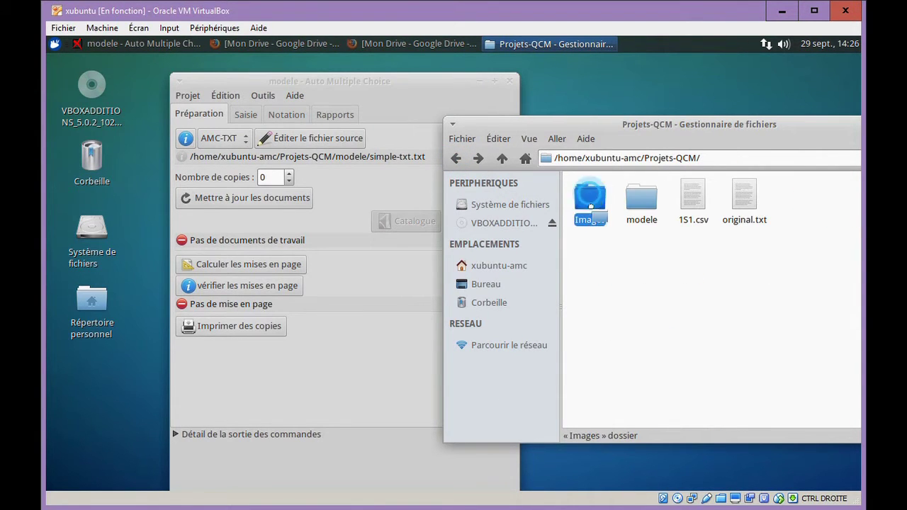
{"action": "key", "text": "Delete"}
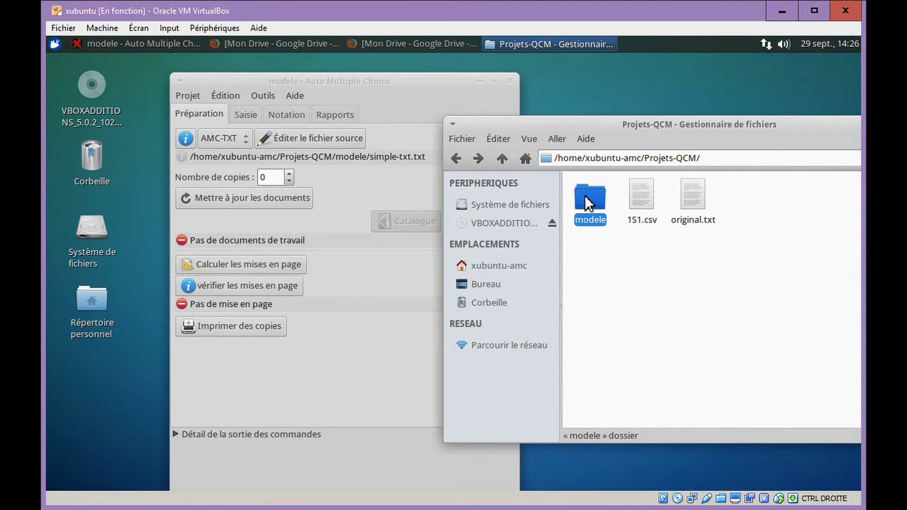
- Delete original.txt from the Projets-QCM folder
{"action": "left_click", "coordinate": [692, 195]}
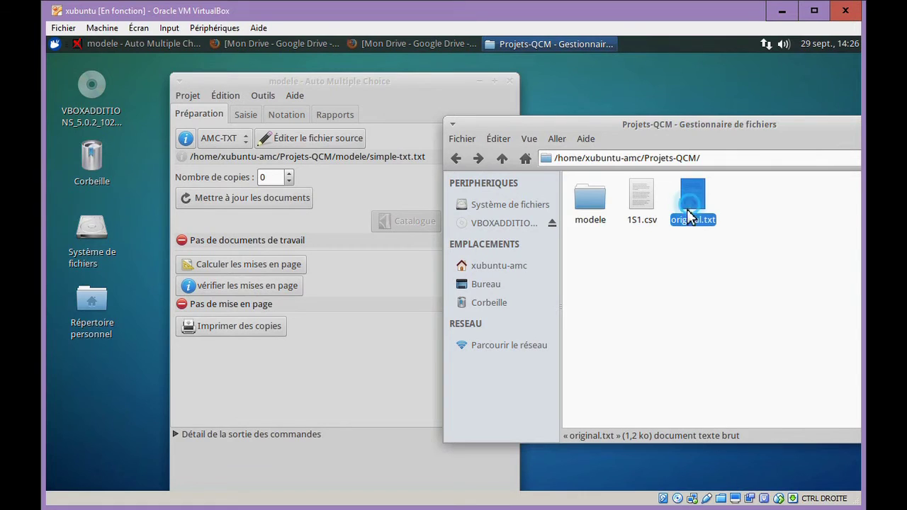
{"action": "key", "text": "Delete"}
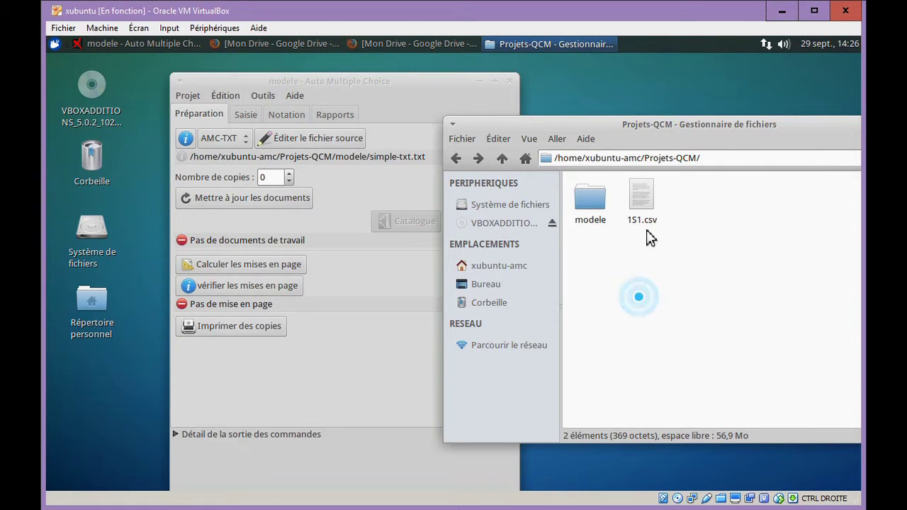
{"action": "left_click", "coordinate": [642, 209]}
{"action": "left_click", "coordinate": [648, 303]}
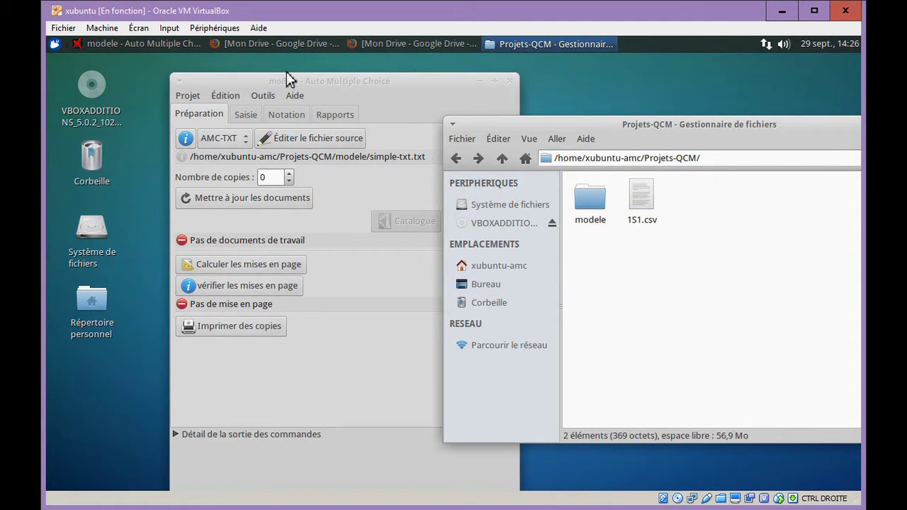
- Set the modele project's number of copies to 26 and generate its working documents
{"action": "left_click_drag", "start_coordinate": [302, 84], "coordinate": [341, 72]}
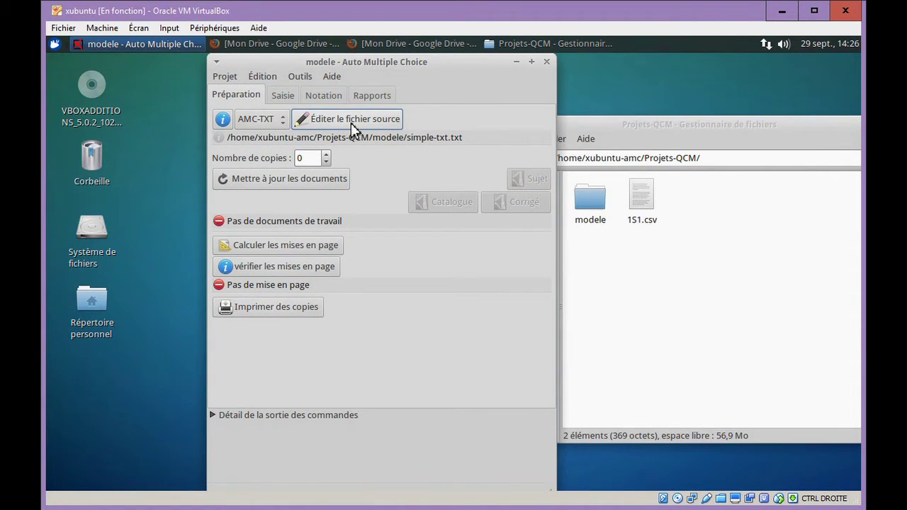
{"action": "left_click", "coordinate": [327, 155]}
{"action": "left_click", "coordinate": [327, 156]}
{"action": "left_click", "coordinate": [326, 155]}
{"action": "left_click", "coordinate": [327, 155]}
{"action": "left_click", "coordinate": [327, 156]}
{"action": "left_click", "coordinate": [327, 156]}
{"action": "left_click", "coordinate": [311, 162]}
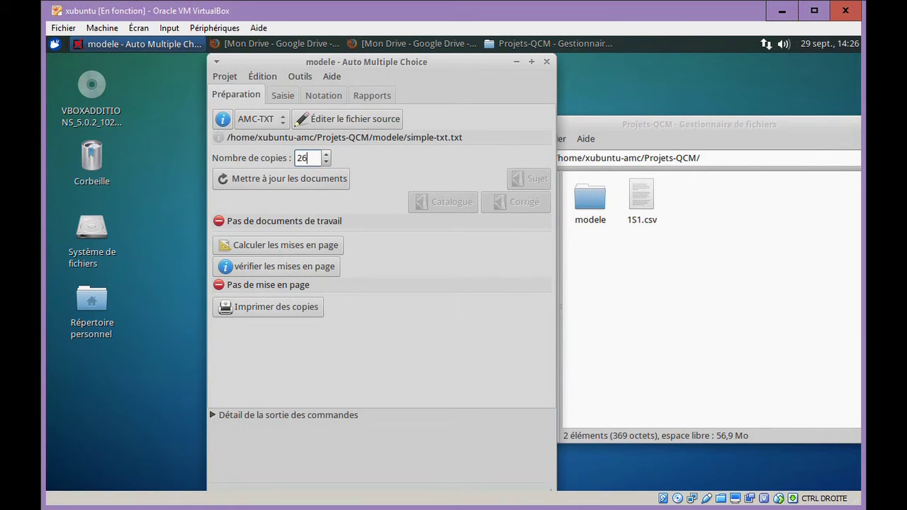
{"action": "left_click", "coordinate": [280, 181]}
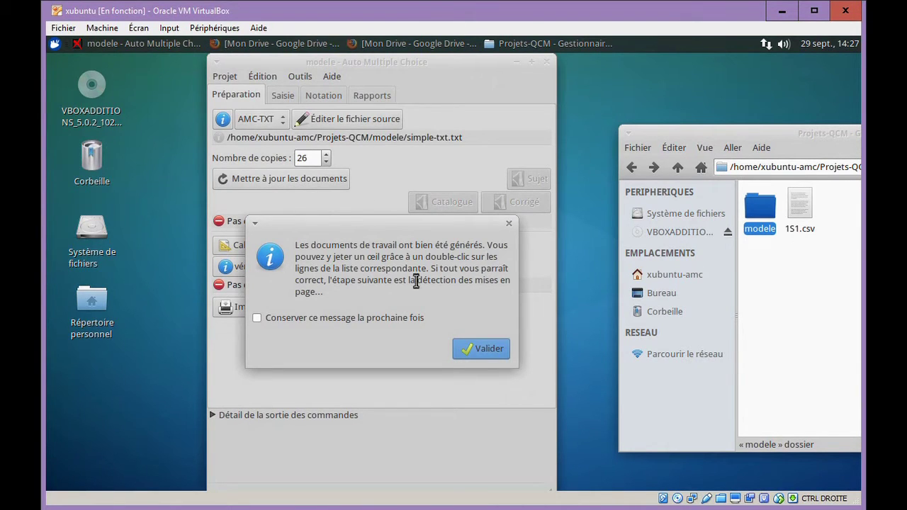
{"action": "left_click", "coordinate": [490, 354]}
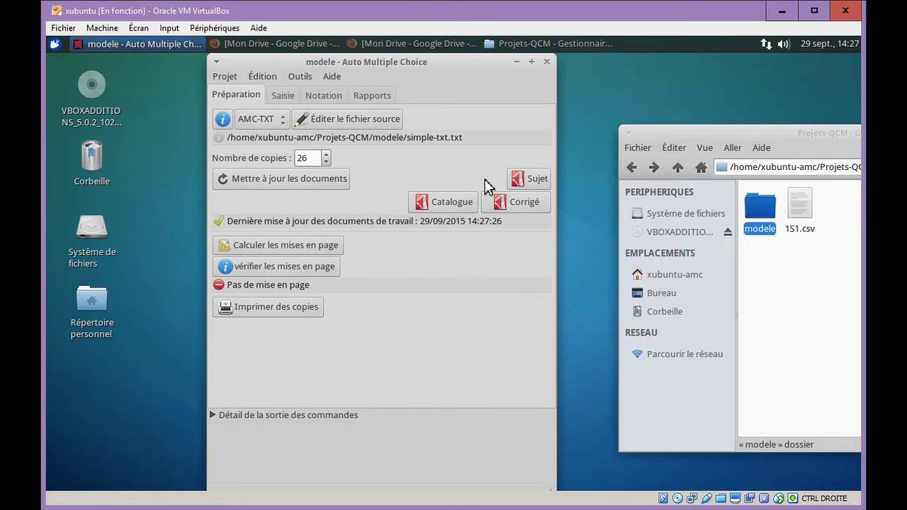
- Open the generated subject document and review the first three pages of the questionnaire copies
{"action": "left_click", "coordinate": [530, 179]}
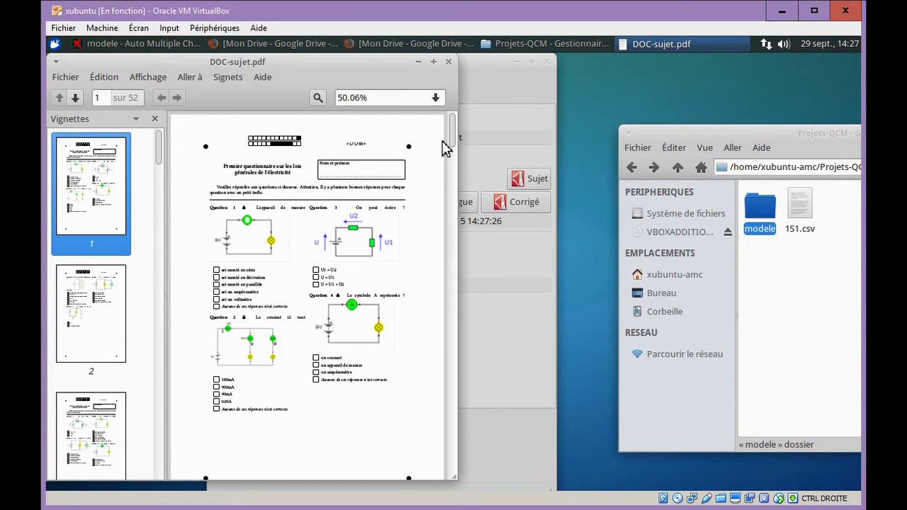
{"action": "mouse_move", "coordinate": [453, 136]}
{"action": "left_mouse_down"}
{"action": "mouse_move", "coordinate": [462, 177]}
{"action": "mouse_move", "coordinate": [449, 314]}
{"action": "mouse_move", "coordinate": [459, 123]}
{"action": "left_mouse_up"}
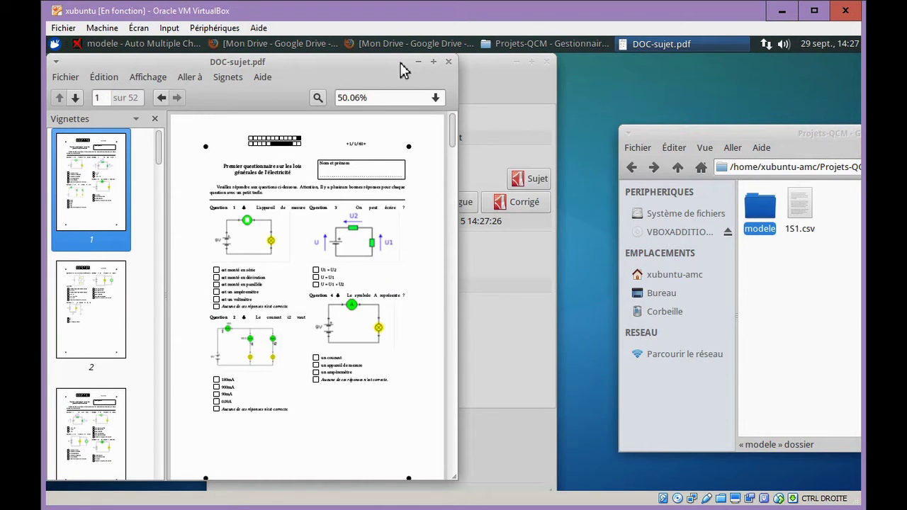
{"action": "left_click_drag", "start_coordinate": [400, 68], "coordinate": [463, 79]}
{"action": "scroll", "coordinate": [380, 206], "scroll_direction": "up", "scroll_amount": 1}
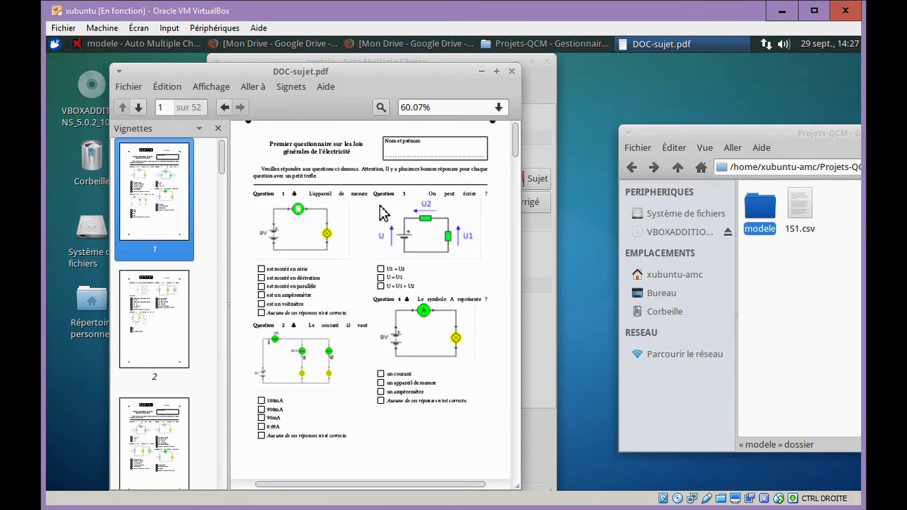
{"action": "scroll", "coordinate": [518, 141], "scroll_direction": "up", "scroll_amount": 1}
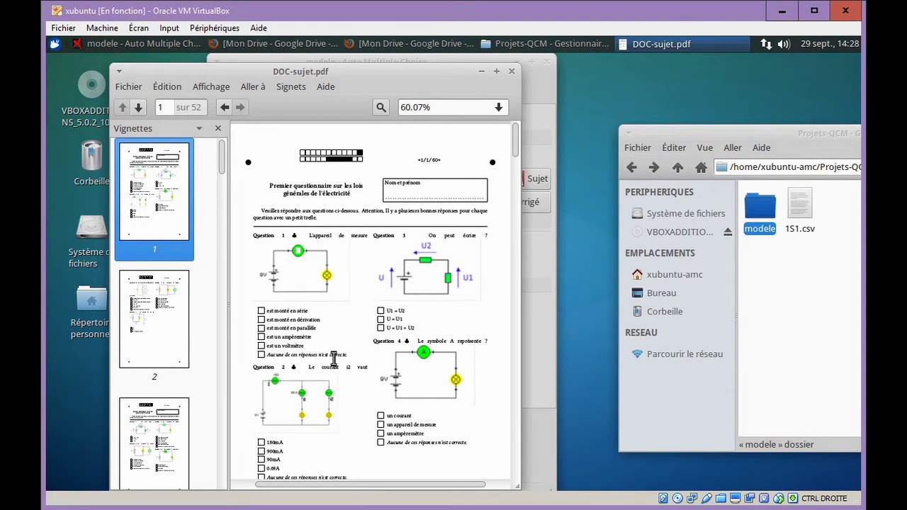
{"action": "left_click", "coordinate": [166, 320]}
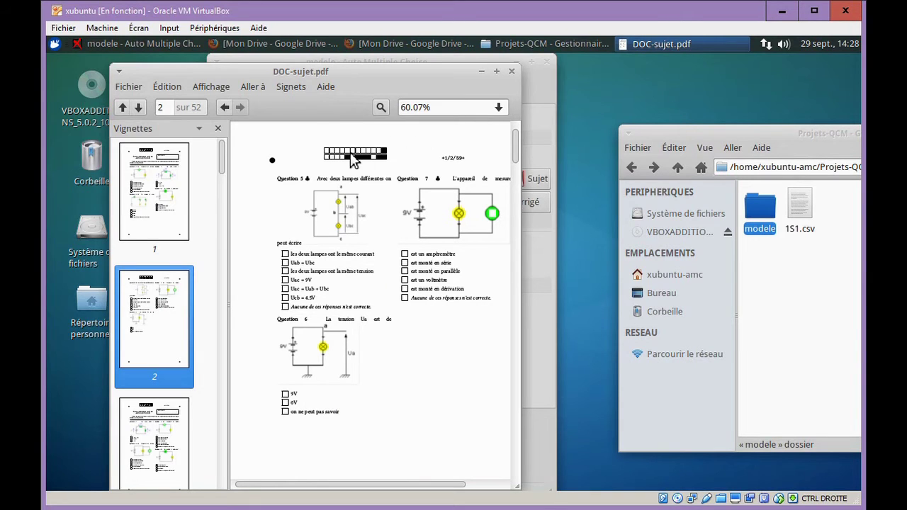
{"action": "left_click", "coordinate": [161, 439]}
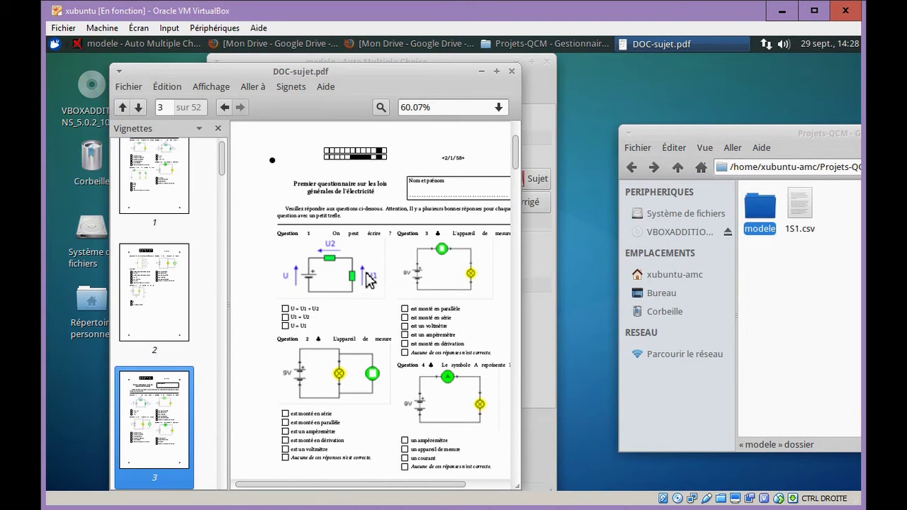
{"action": "scroll", "coordinate": [380, 292], "scroll_direction": "up", "scroll_amount": 4}
{"action": "scroll", "coordinate": [381, 291], "scroll_direction": "down", "scroll_amount": 6}
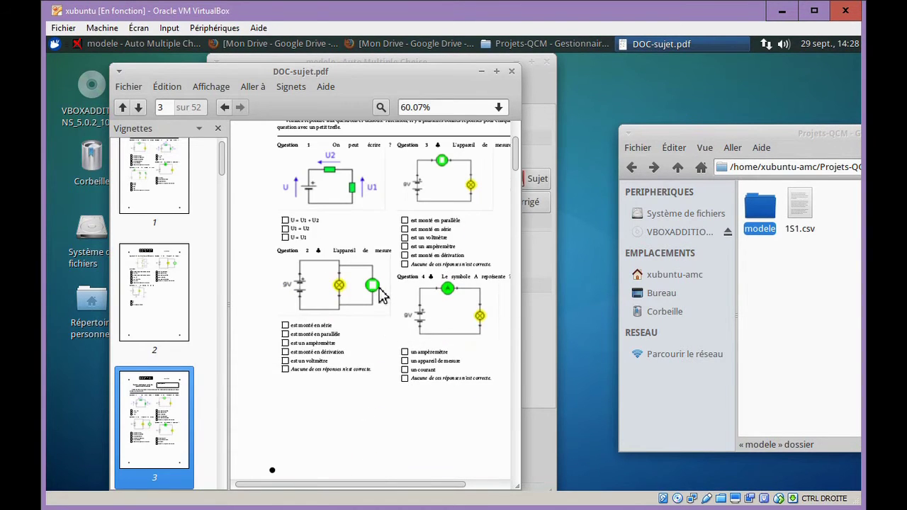
{"action": "scroll", "coordinate": [380, 299], "scroll_direction": "up", "scroll_amount": 20}
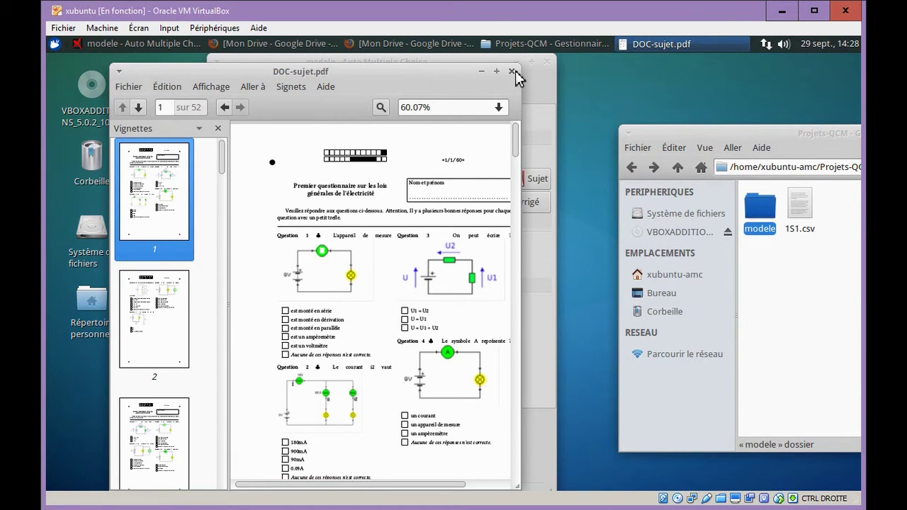
- Open the modele project folder and select DOC-sujet.pdf in it
{"action": "double_click", "coordinate": [755, 211]}
{"action": "left_click_drag", "start_coordinate": [769, 132], "coordinate": [376, 96]}
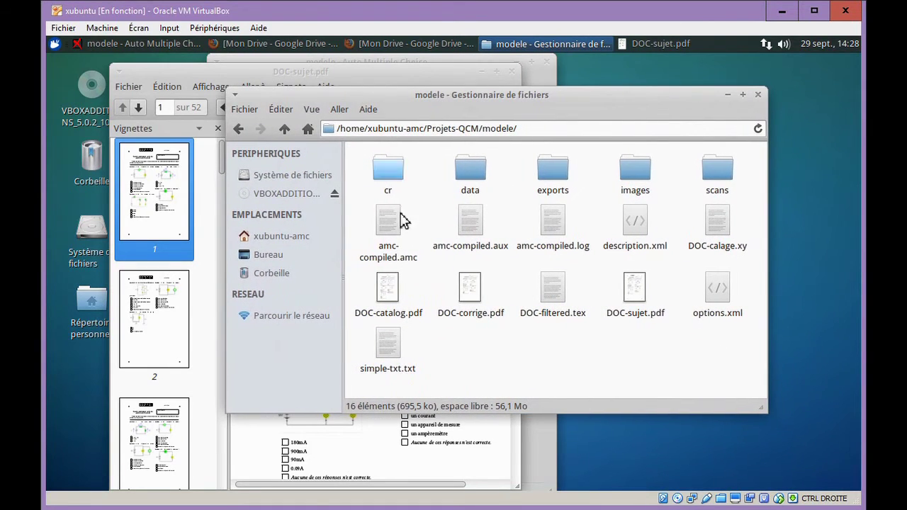
{"action": "left_click", "coordinate": [639, 296]}
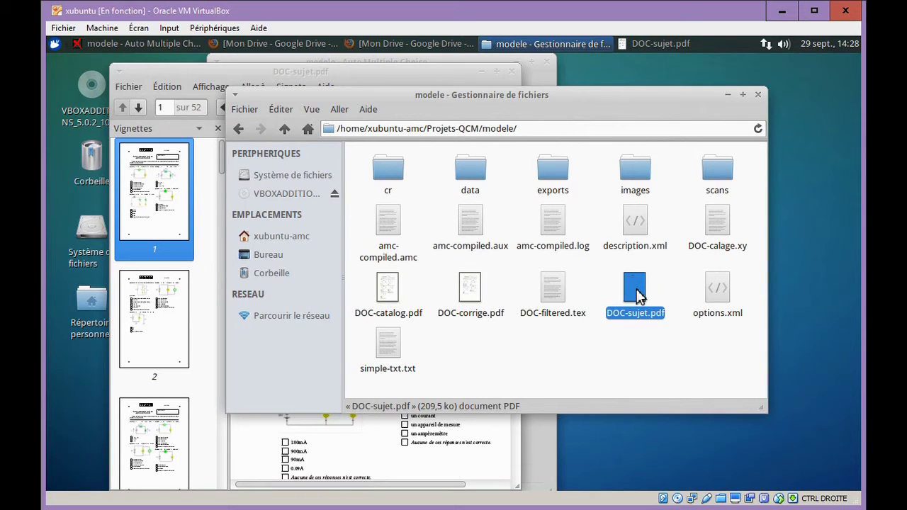
{"action": "left_click_drag", "start_coordinate": [536, 103], "coordinate": [601, 97]}
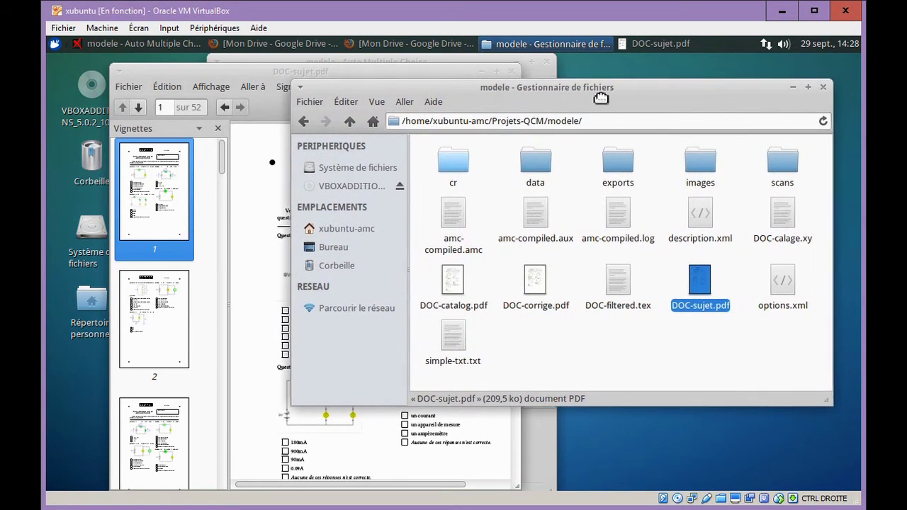
- Upload DOC-sujet.pdf from the modele project folder to My Drive in Google Drive
{"action": "left_click", "coordinate": [386, 73]}
{"action": "left_click_drag", "start_coordinate": [439, 71], "coordinate": [397, 96]}
{"action": "left_click", "coordinate": [457, 71]}
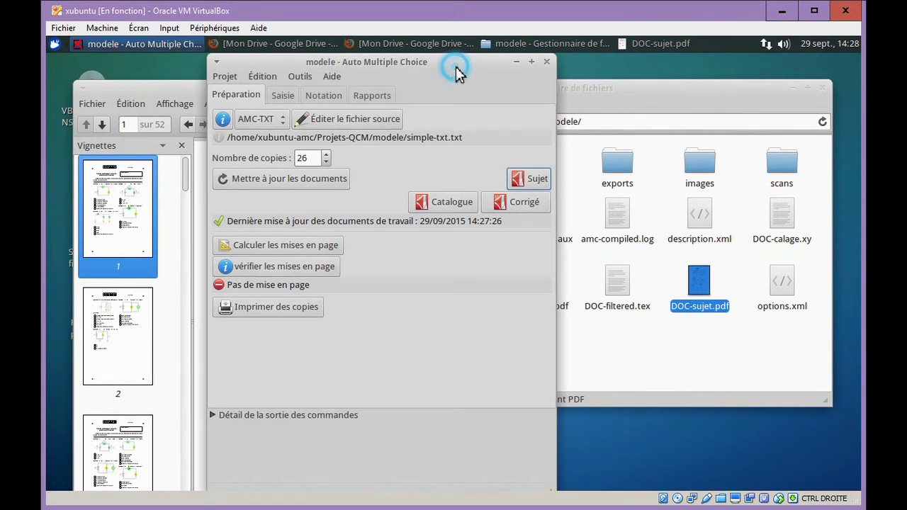
{"action": "left_click", "coordinate": [609, 428]}
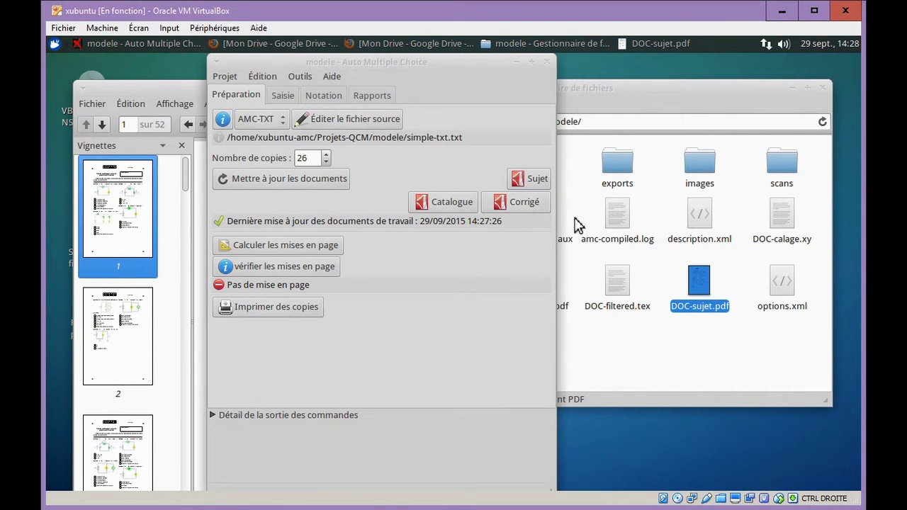
{"action": "left_click", "coordinate": [383, 44]}
{"action": "left_click_drag", "start_coordinate": [642, 76], "coordinate": [396, 104]}
{"action": "left_click_drag", "start_coordinate": [694, 283], "coordinate": [447, 428]}
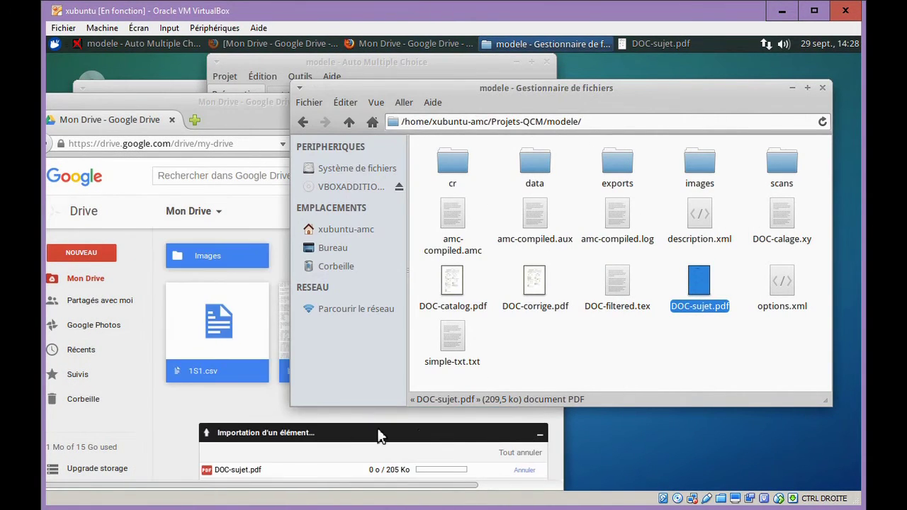
{"action": "left_click_drag", "start_coordinate": [505, 97], "coordinate": [746, 111]}
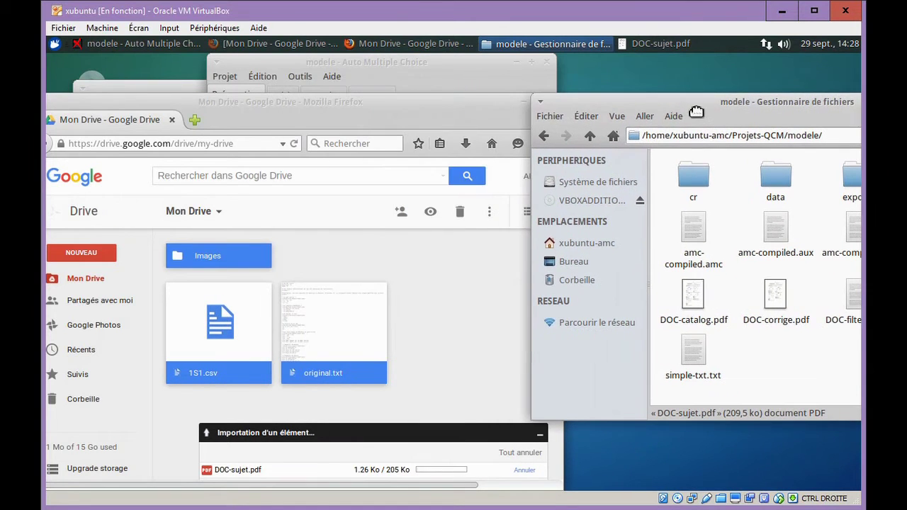
{"action": "left_click", "coordinate": [455, 314]}
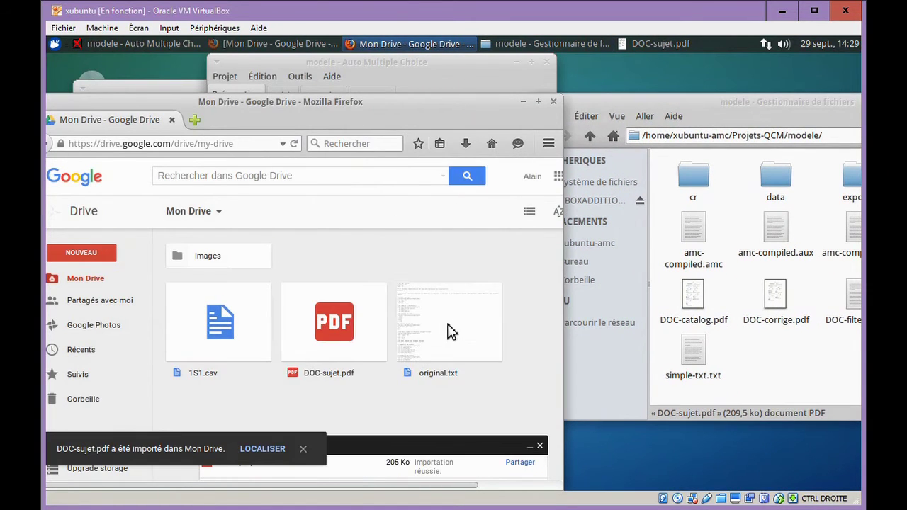
{"action": "left_click", "coordinate": [346, 334]}
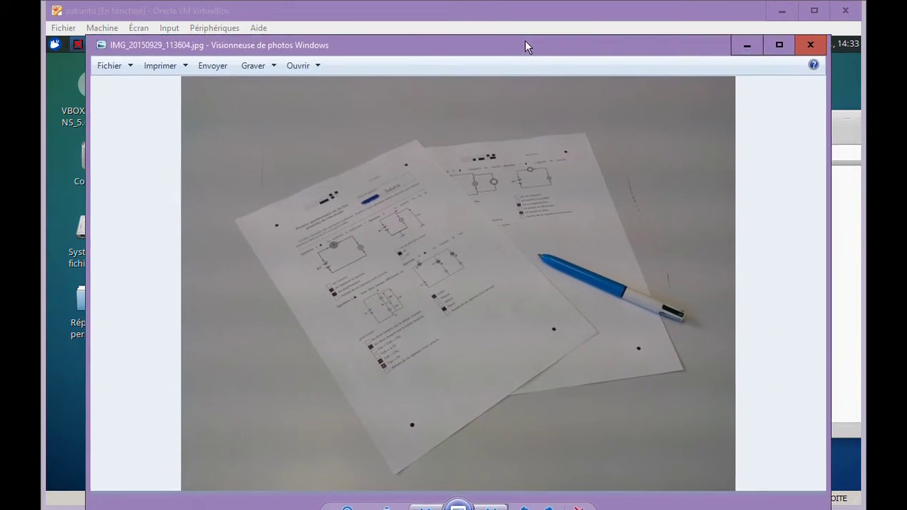
- View the photo of the filled-in answer sheets and play the VID_20150929_114250 video of the scanning
{"action": "left_click_drag", "start_coordinate": [525, 40], "coordinate": [528, 22]}
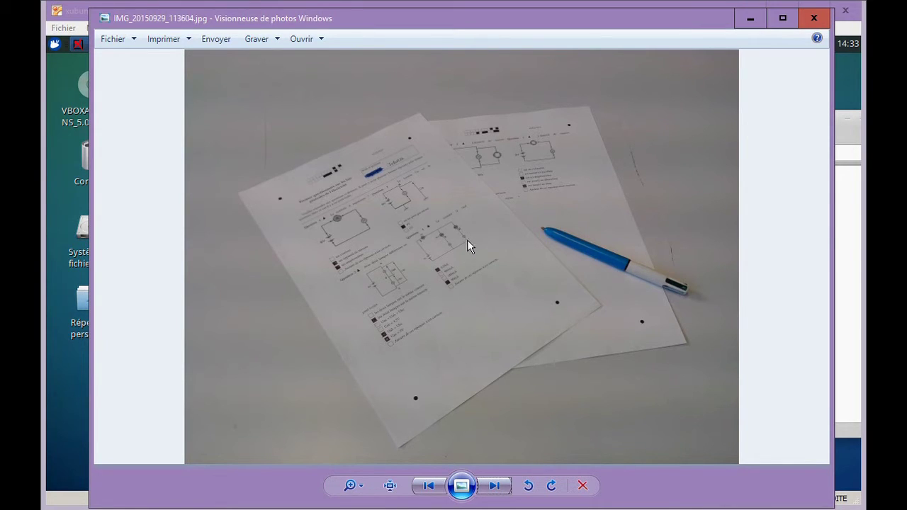
{"action": "left_click_drag", "start_coordinate": [508, 18], "coordinate": [508, 26]}
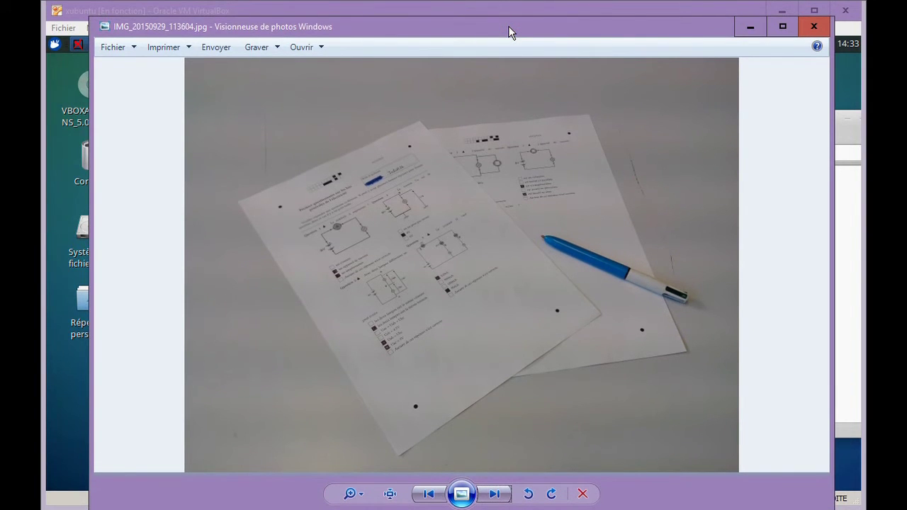
{"action": "left_click", "coordinate": [749, 26]}
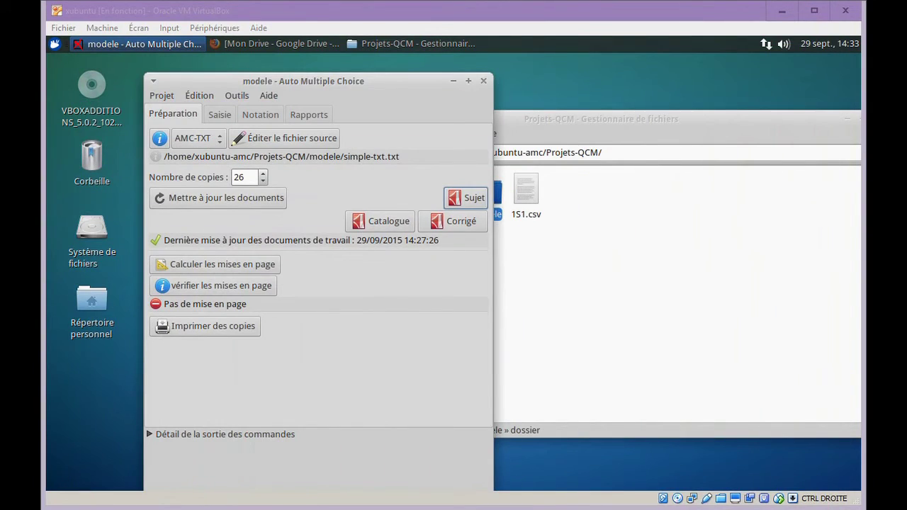
{"action": "key", "text": "alt+Tab"}
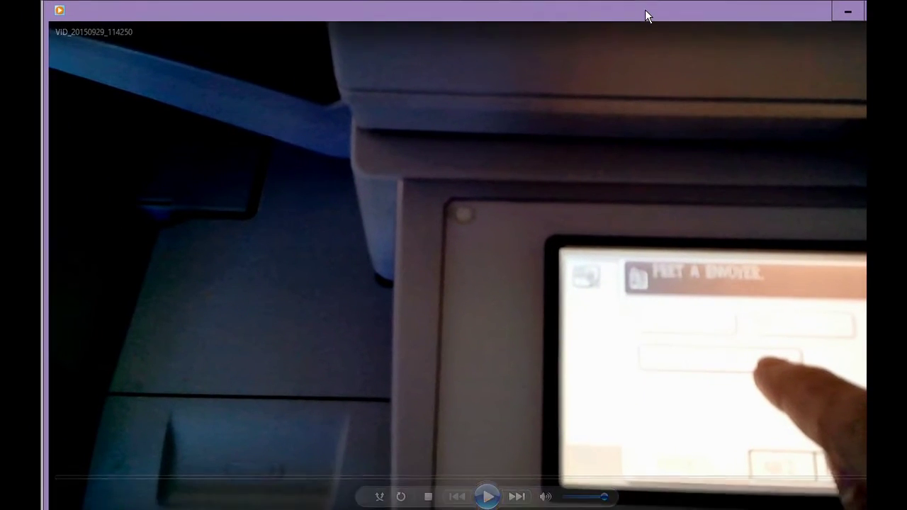
{"action": "mouse_move", "coordinate": [614, 238]}
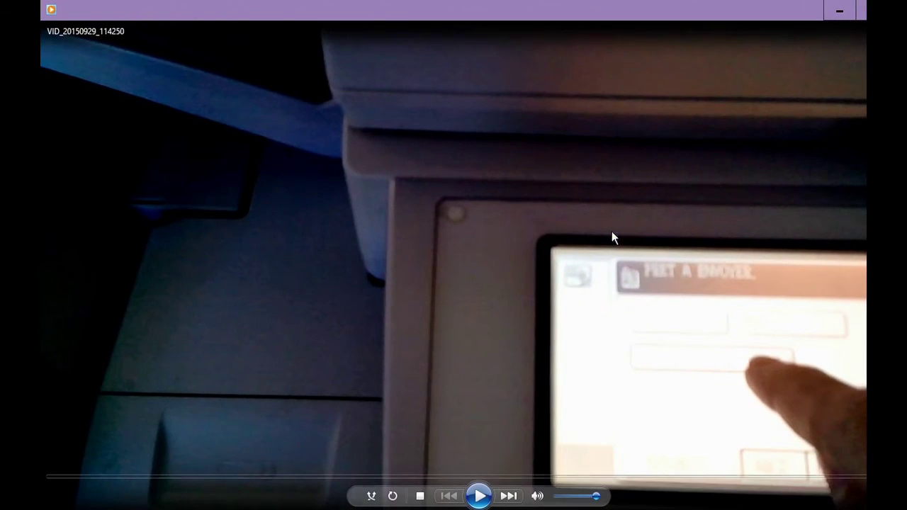
{"action": "left_click", "coordinate": [479, 495]}
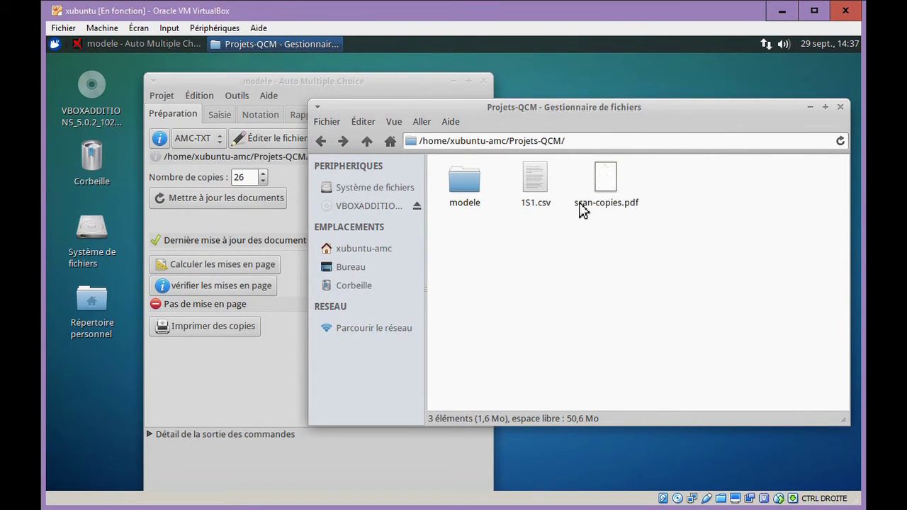
- Check the first and last pages of the scanned answer sheets in scan-copies.pdf
{"action": "double_click", "coordinate": [603, 177]}
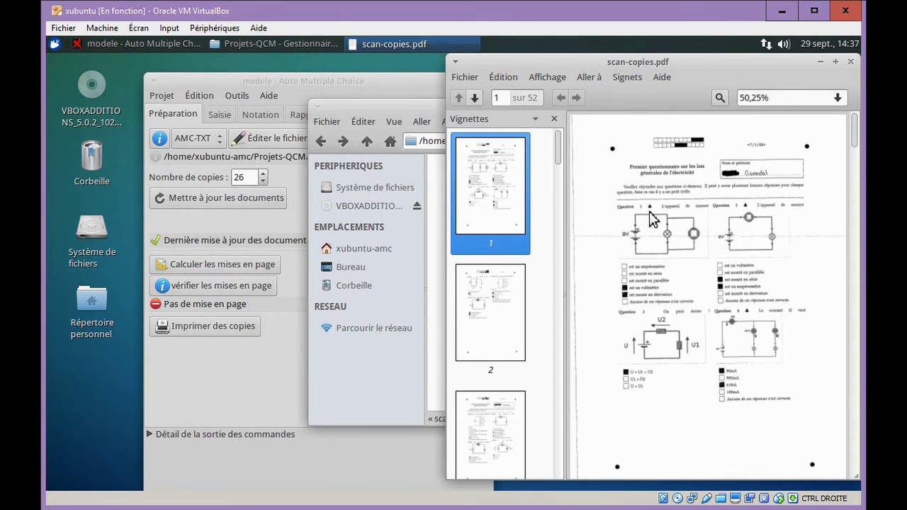
{"action": "left_click_drag", "start_coordinate": [856, 152], "coordinate": [863, 496]}
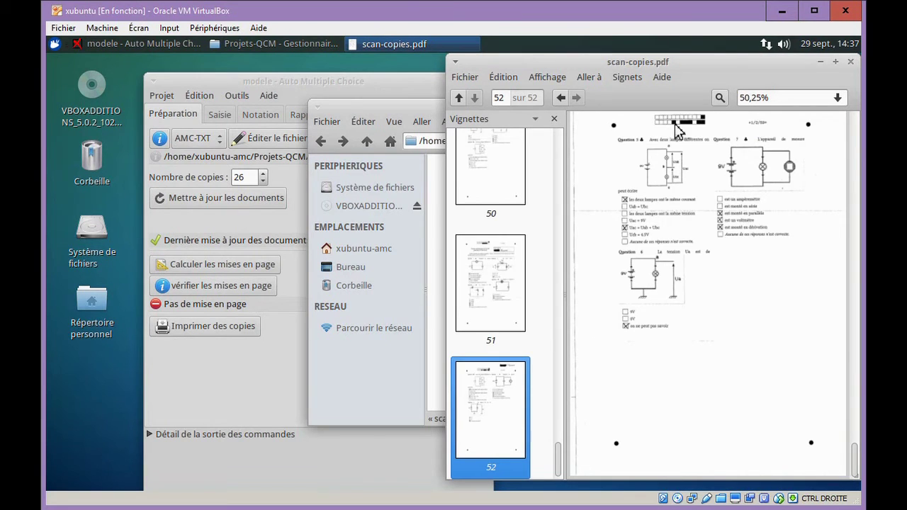
{"action": "left_click", "coordinate": [851, 63]}
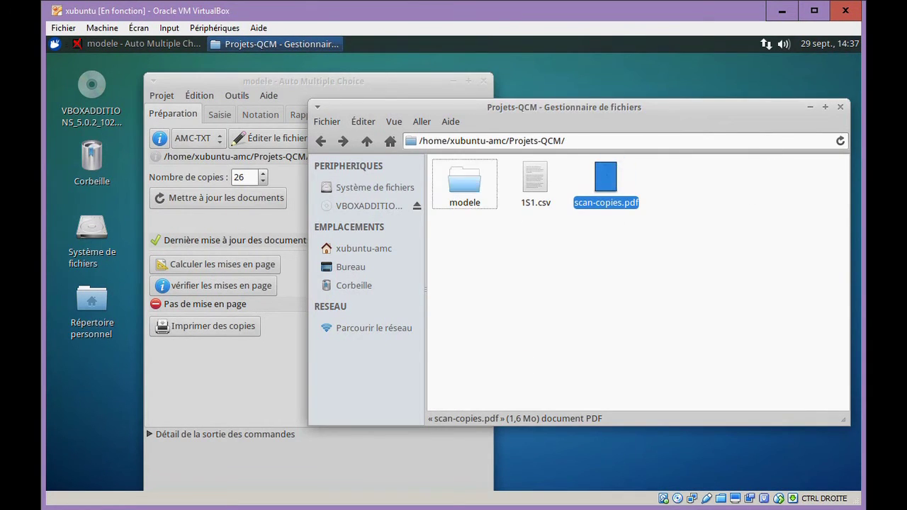
- Move scan-copies.pdf from Projets-QCM into the modele project folder
{"action": "key", "text": "Delete"}
{"action": "left_click", "coordinate": [500, 289]}
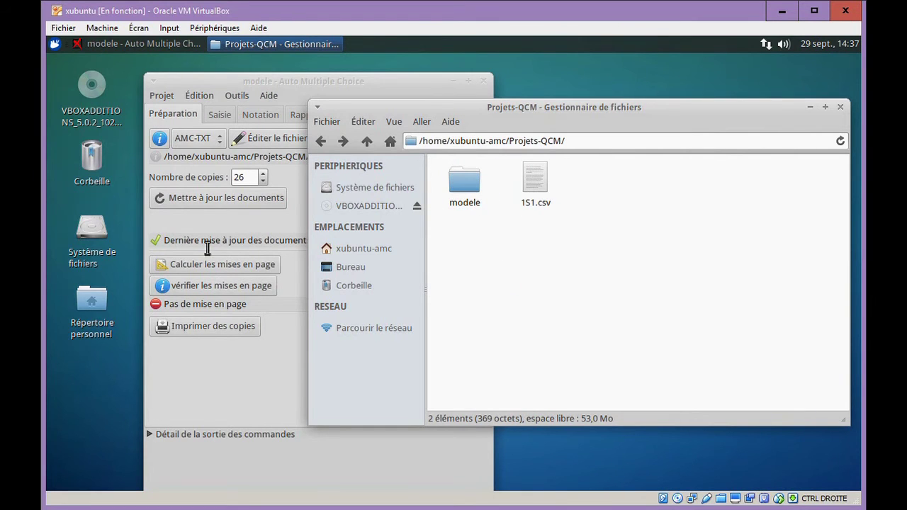
- Calculate the page layouts of the modele project in Auto Multiple Choice
{"action": "left_click", "coordinate": [217, 220]}
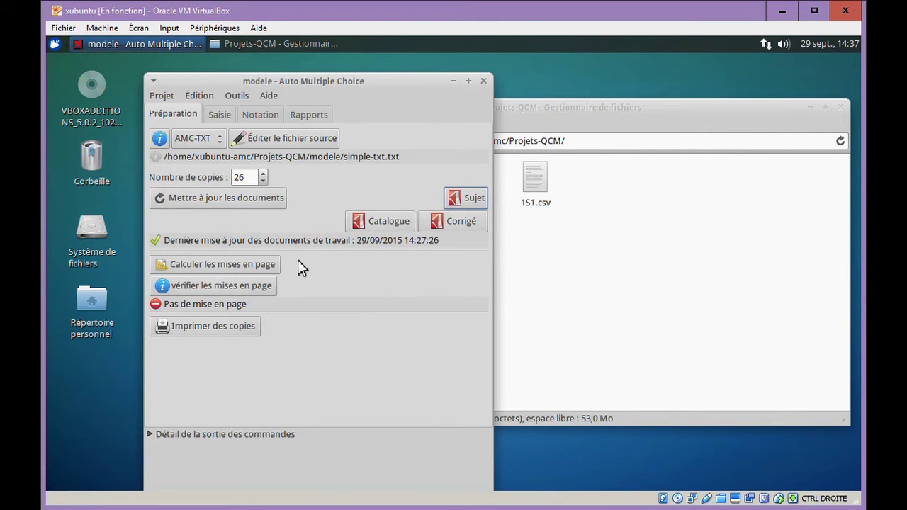
{"action": "left_click", "coordinate": [236, 271]}
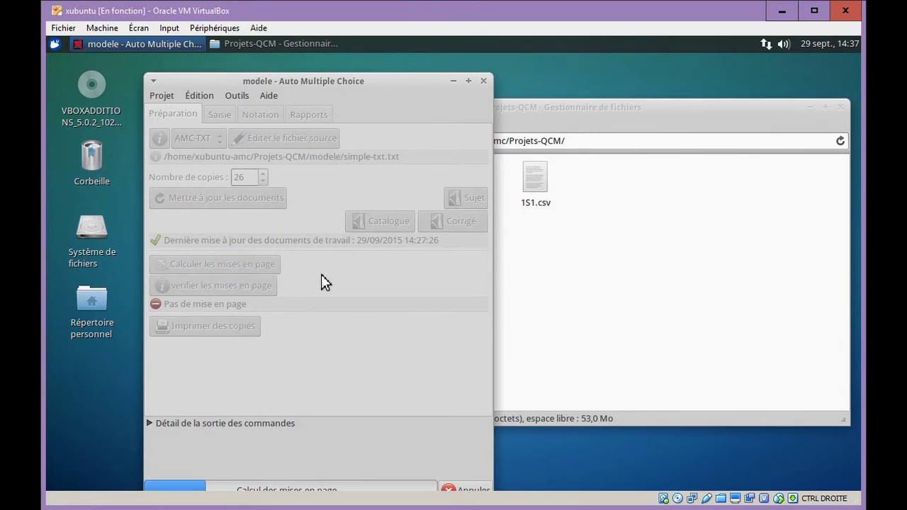
{"action": "left_click", "coordinate": [443, 376]}
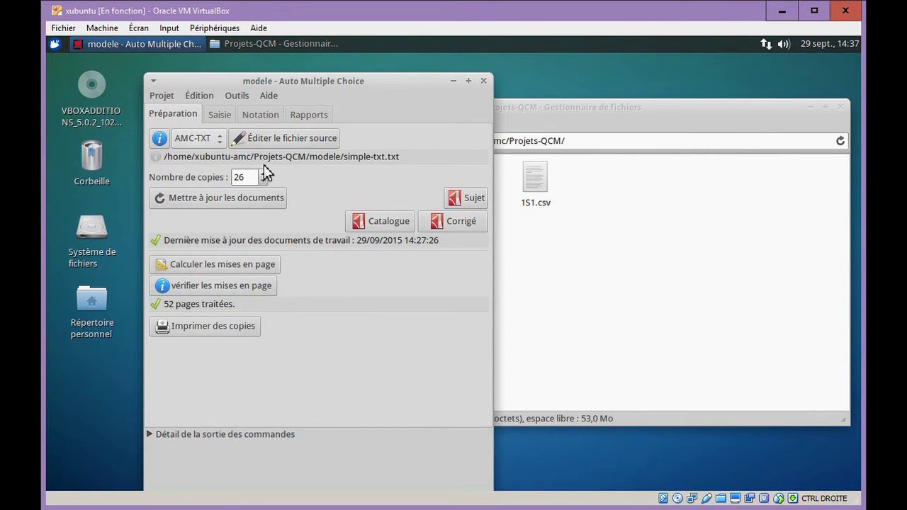
- Run the automatic capture of the students' copies with scan-copies.pdf from the modele folder, copying the scans into the project directory
{"action": "left_click", "coordinate": [221, 115]}
{"action": "left_click_drag", "start_coordinate": [346, 77], "coordinate": [372, 59]}
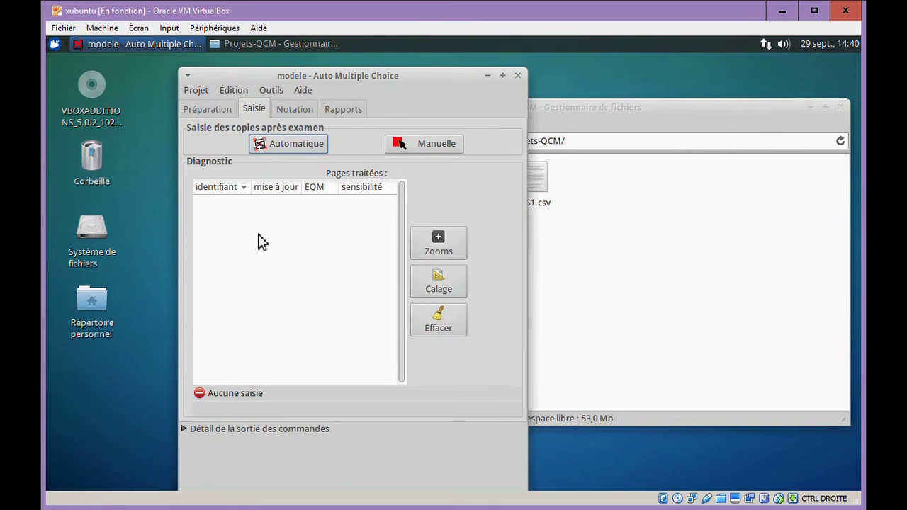
{"action": "left_click", "coordinate": [294, 145]}
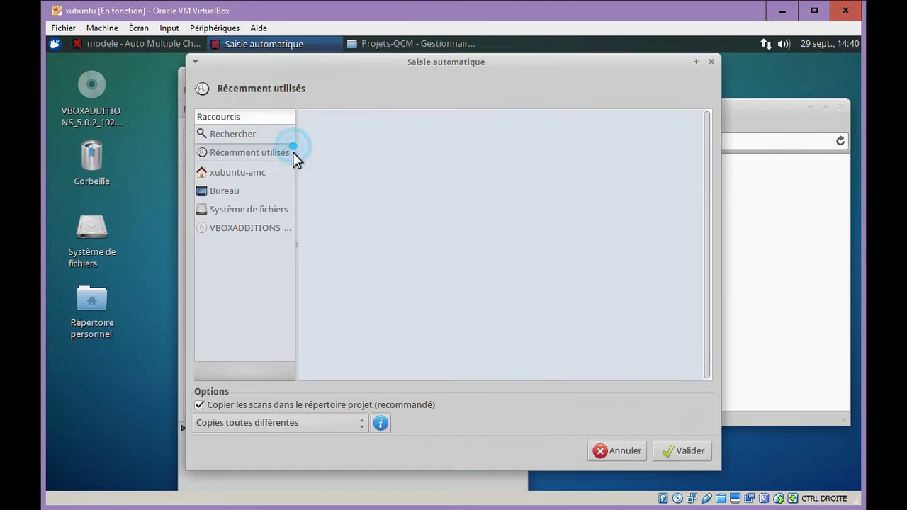
{"action": "double_click", "coordinate": [322, 134]}
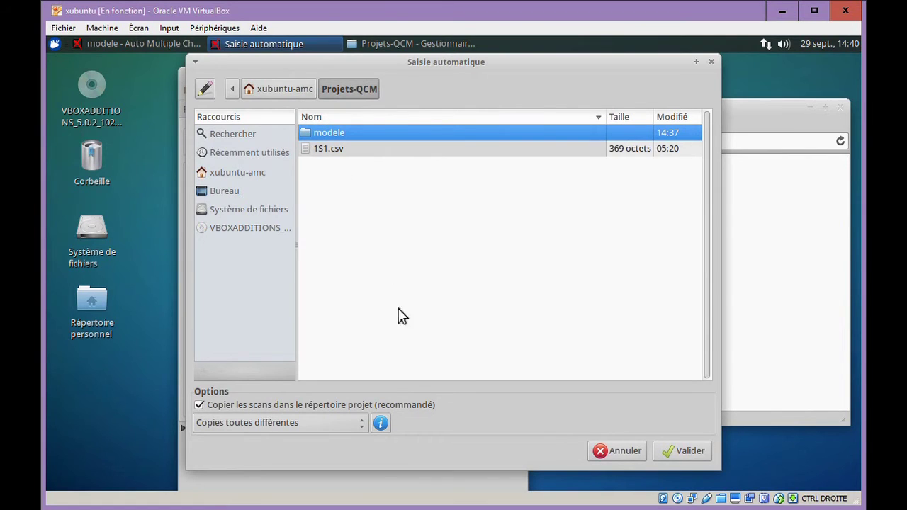
{"action": "double_click", "coordinate": [330, 134]}
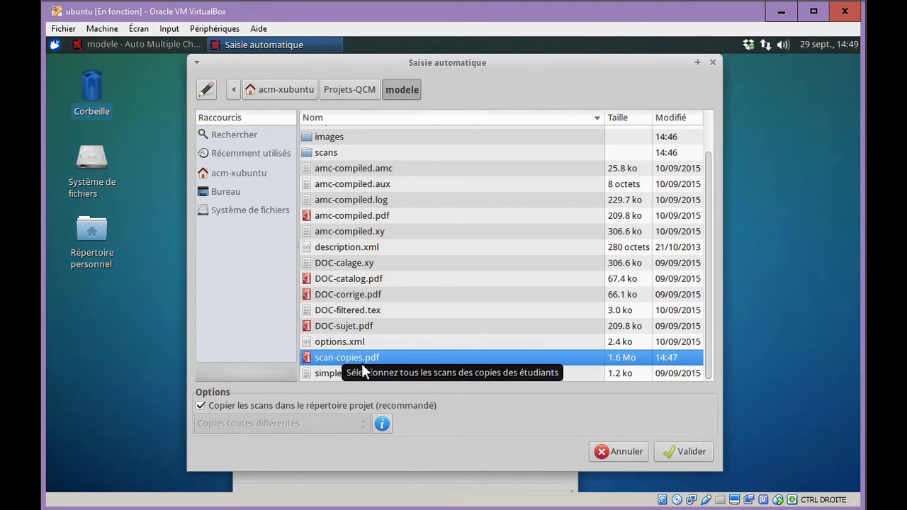
{"action": "left_click", "coordinate": [684, 453]}
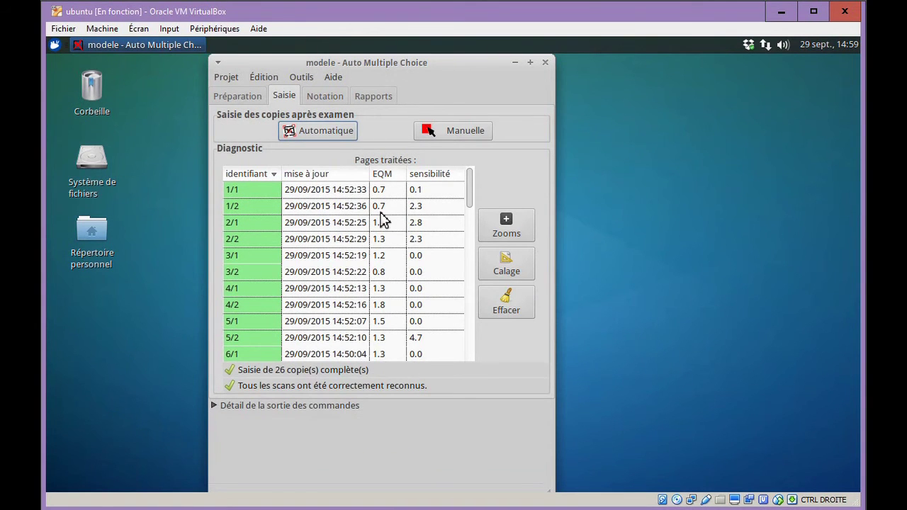
- Grade the captured student copies with the marking scale update enabled
{"action": "left_click_drag", "start_coordinate": [470, 185], "coordinate": [486, 173]}
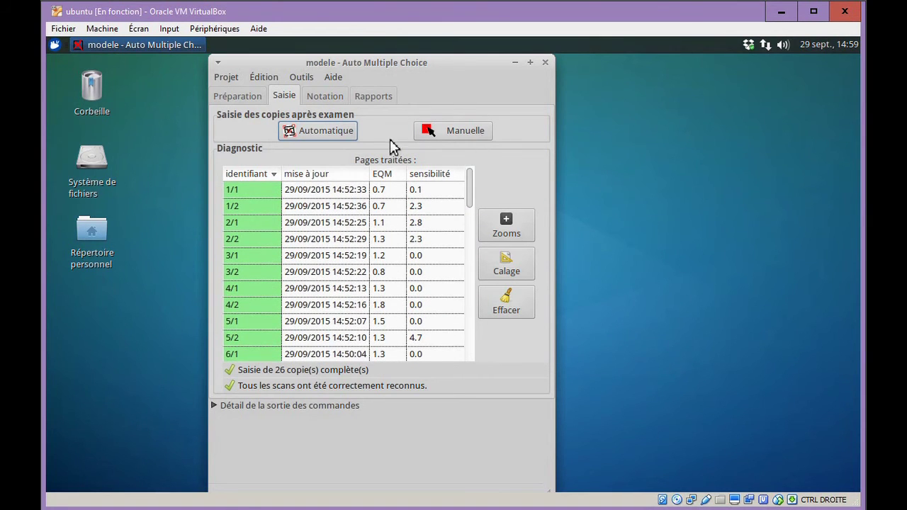
{"action": "left_click", "coordinate": [325, 94]}
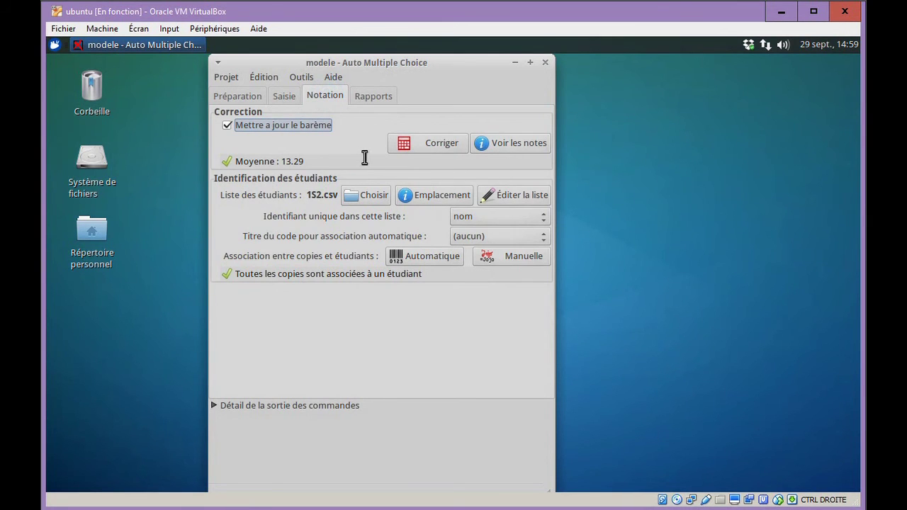
{"action": "left_click", "coordinate": [441, 142]}
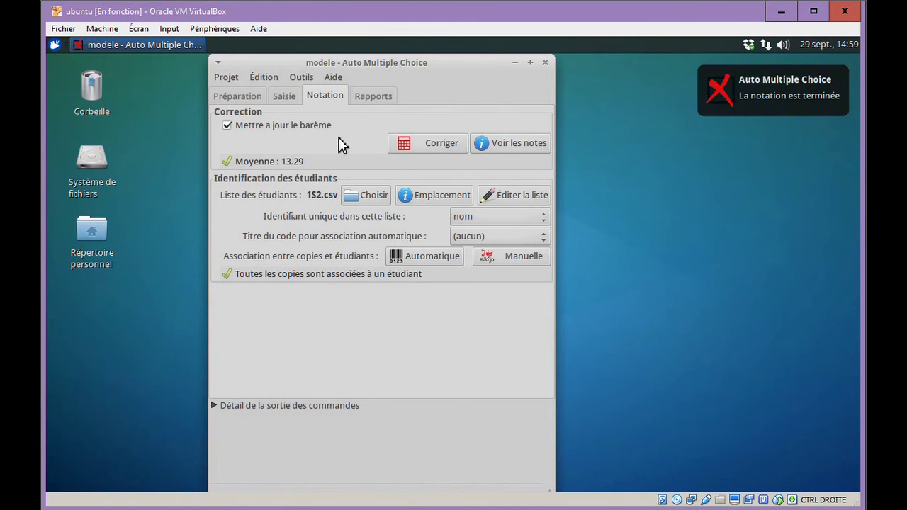
- Look through the list of marks for all the graded copies, down to the last ones
{"action": "left_click", "coordinate": [519, 144]}
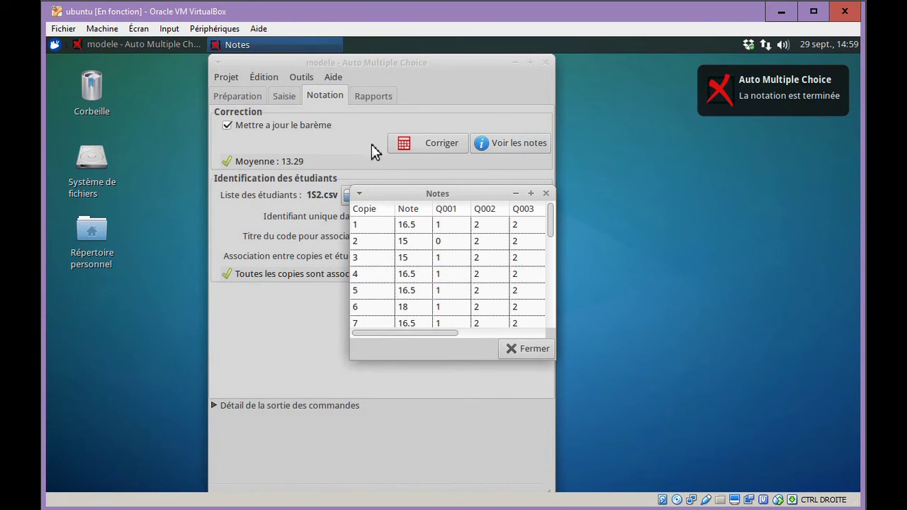
{"action": "left_click_drag", "start_coordinate": [549, 219], "coordinate": [561, 306]}
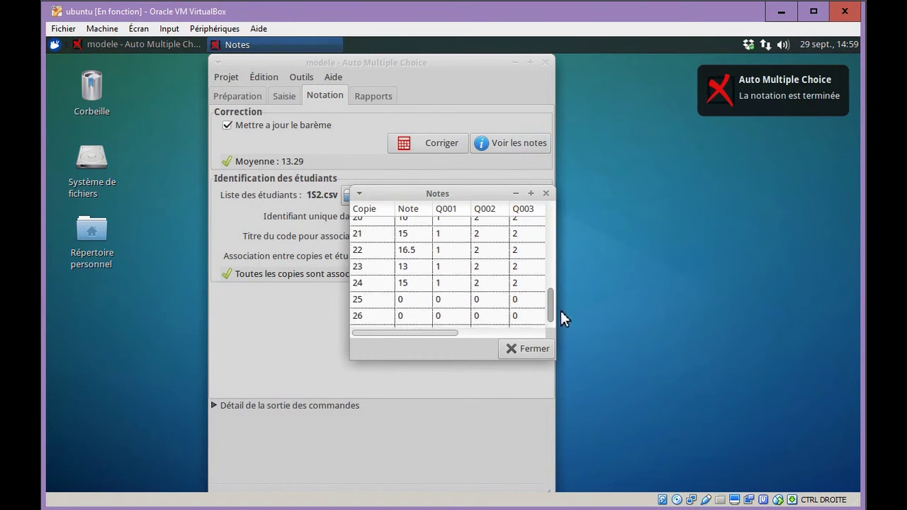
{"action": "key", "text": "Escape"}
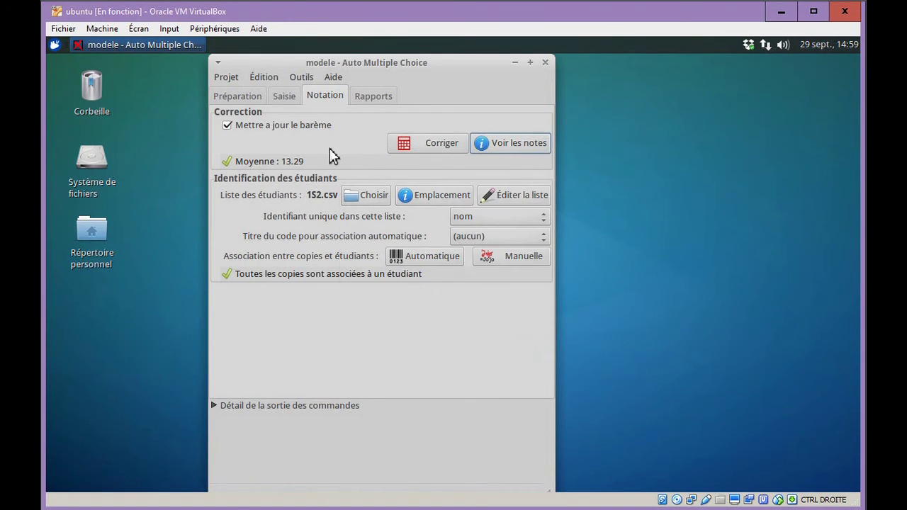
- Choose 1S2.csv from Projets-QCM as the student list and check its contents in the text editor
{"action": "left_click", "coordinate": [374, 196]}
{"action": "left_click", "coordinate": [462, 196]}
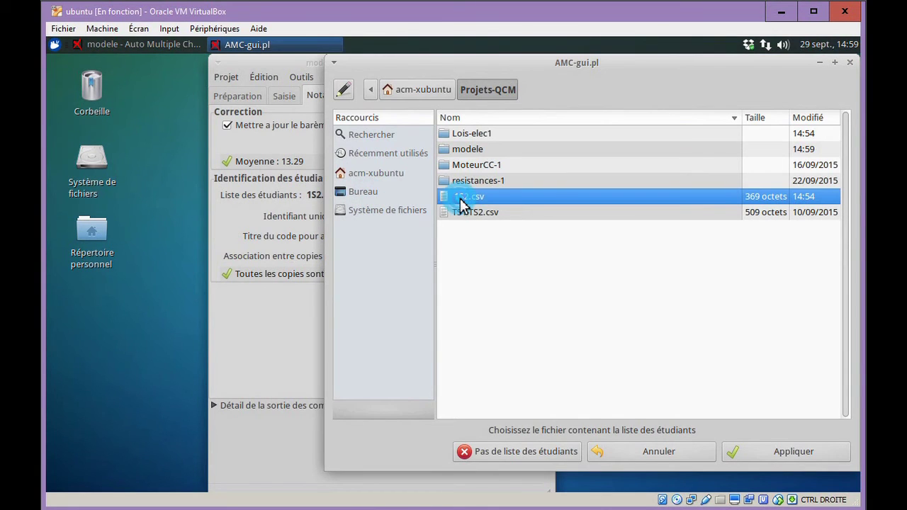
{"action": "left_click", "coordinate": [786, 455]}
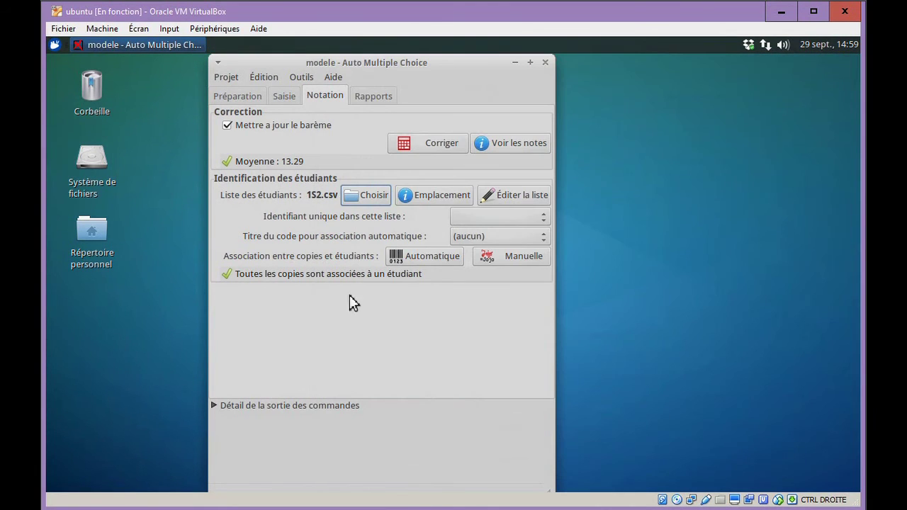
{"action": "left_click", "coordinate": [528, 196]}
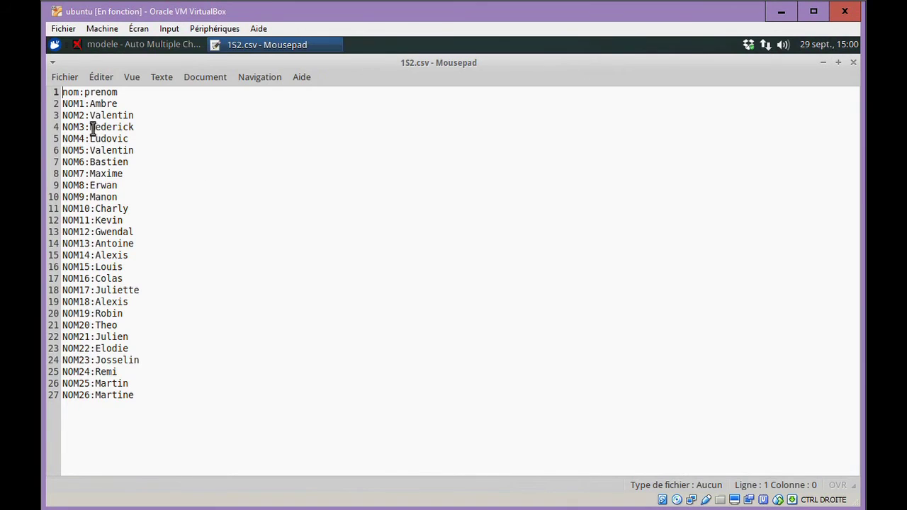
{"action": "left_click", "coordinate": [853, 63]}
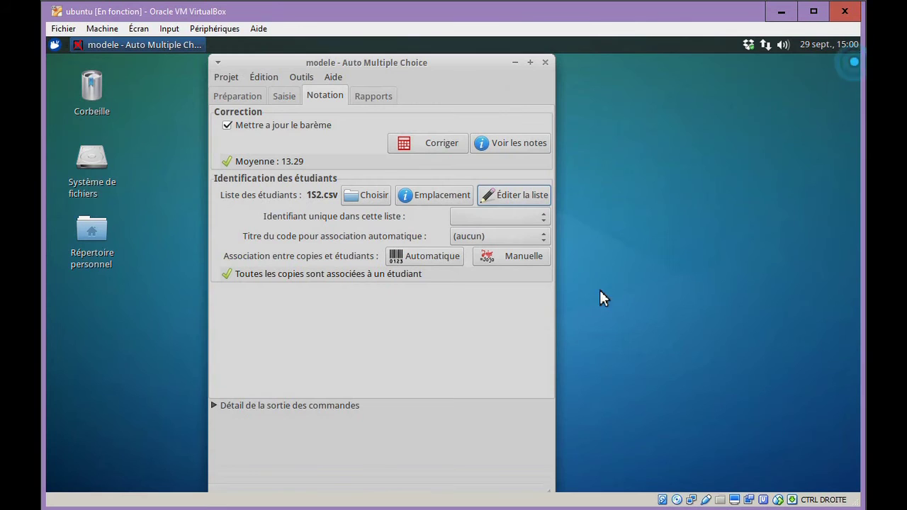
- Try nom as the student list's unique identifier, and choose to revert to the previous identifier and keep the current association
{"action": "left_click", "coordinate": [473, 224]}
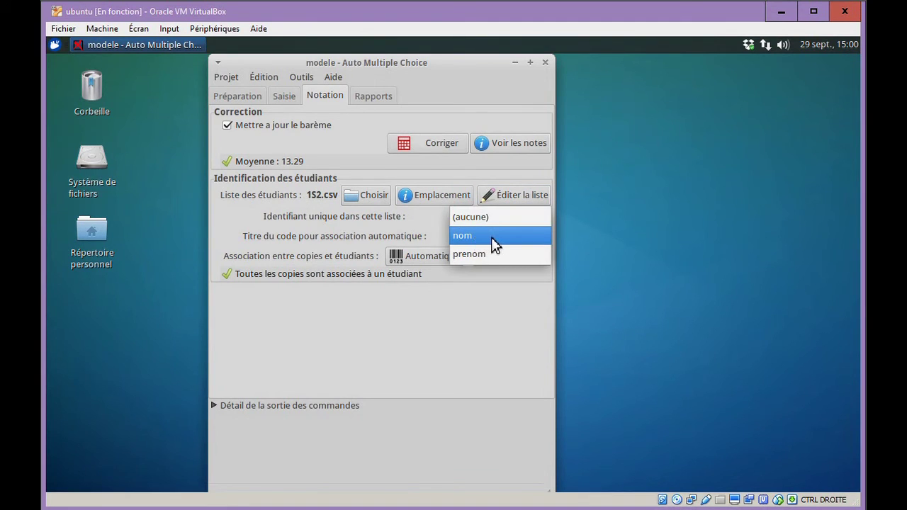
{"action": "left_click", "coordinate": [493, 237]}
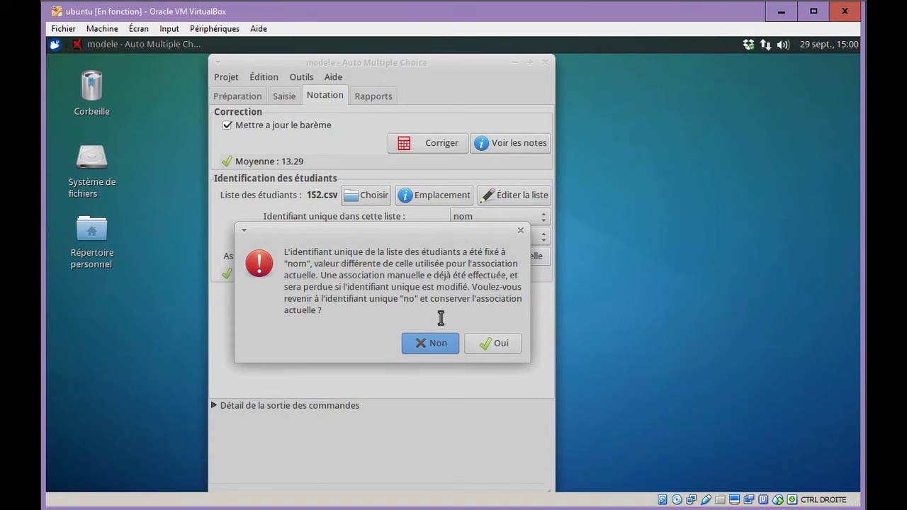
{"action": "left_click", "coordinate": [507, 346]}
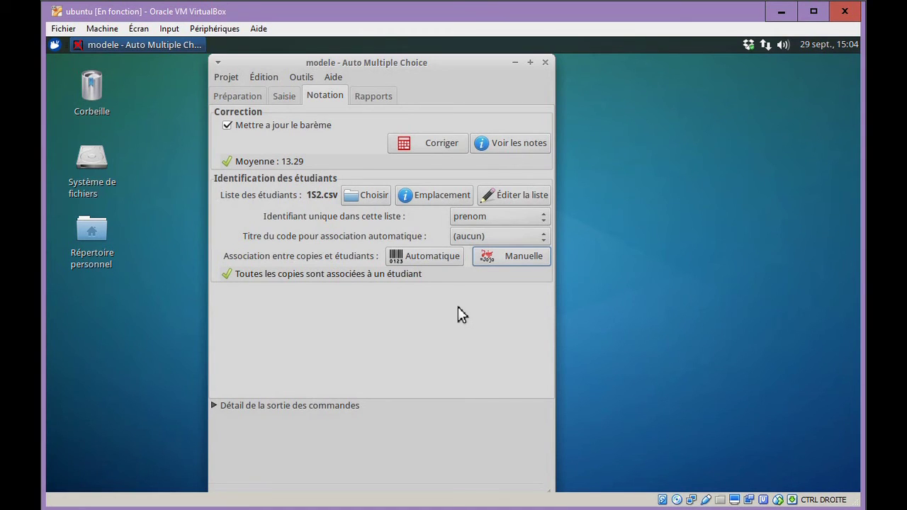
- Manually associate copies 1 to 4 with the listed students matching the handwritten names on the scans
{"action": "left_click", "coordinate": [518, 255]}
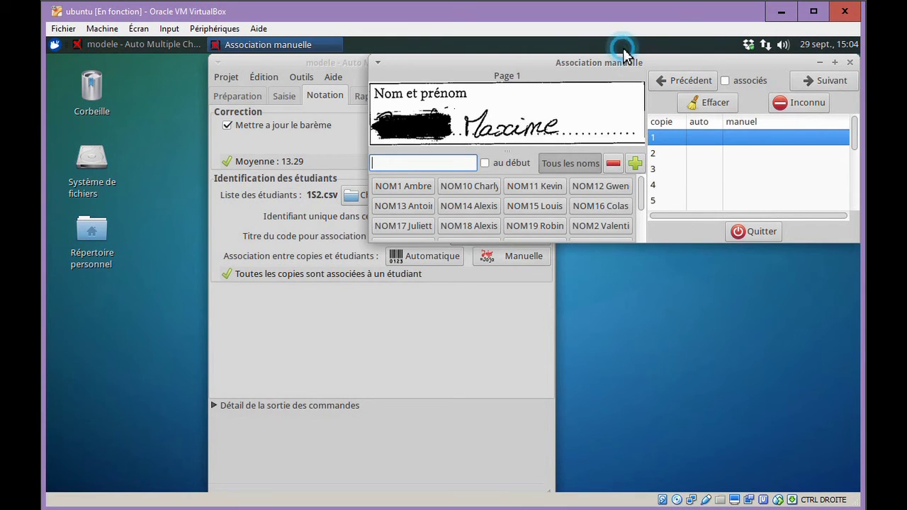
{"action": "left_click_drag", "start_coordinate": [653, 64], "coordinate": [498, 124]}
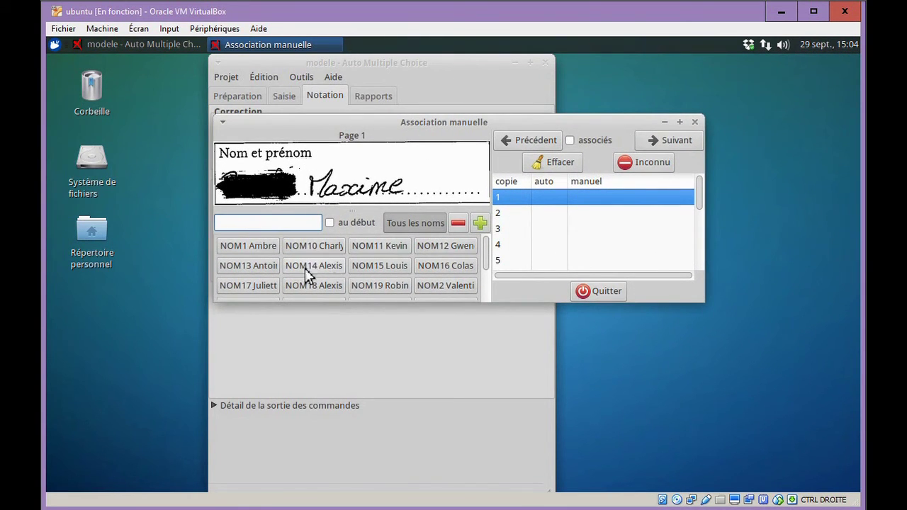
{"action": "scroll", "coordinate": [322, 270], "scroll_direction": "down", "scroll_amount": 1}
{"action": "scroll", "coordinate": [327, 274], "scroll_direction": "up", "scroll_amount": 1}
{"action": "scroll", "coordinate": [335, 287], "scroll_direction": "down", "scroll_amount": 2}
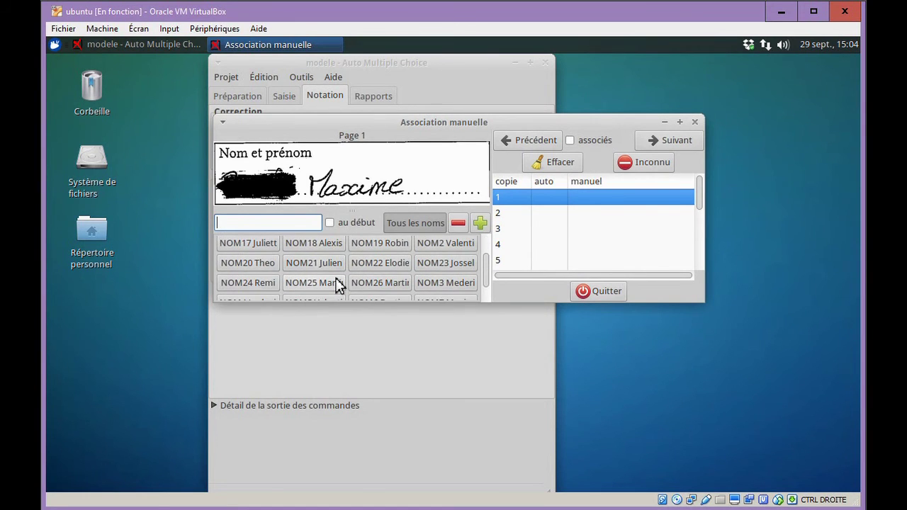
{"action": "scroll", "coordinate": [334, 271], "scroll_direction": "down", "scroll_amount": 2}
{"action": "scroll", "coordinate": [335, 264], "scroll_direction": "up", "scroll_amount": 4}
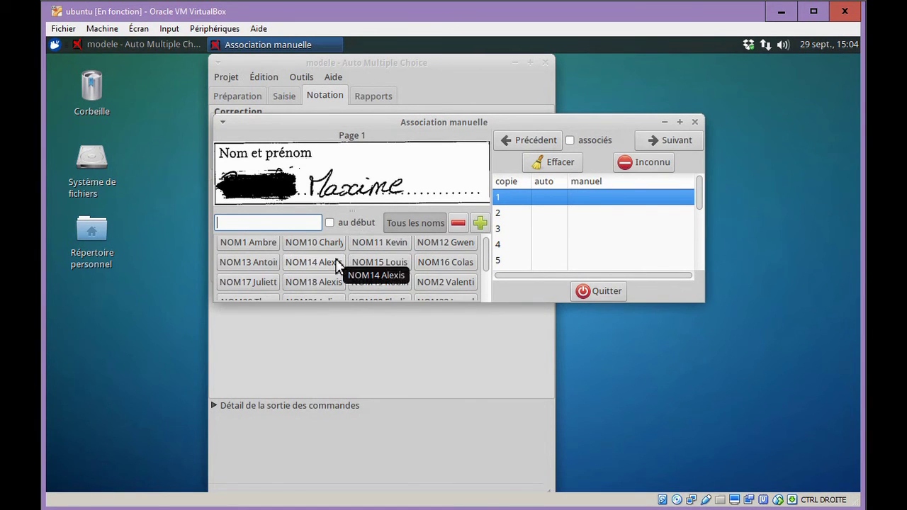
{"action": "left_click", "coordinate": [453, 346]}
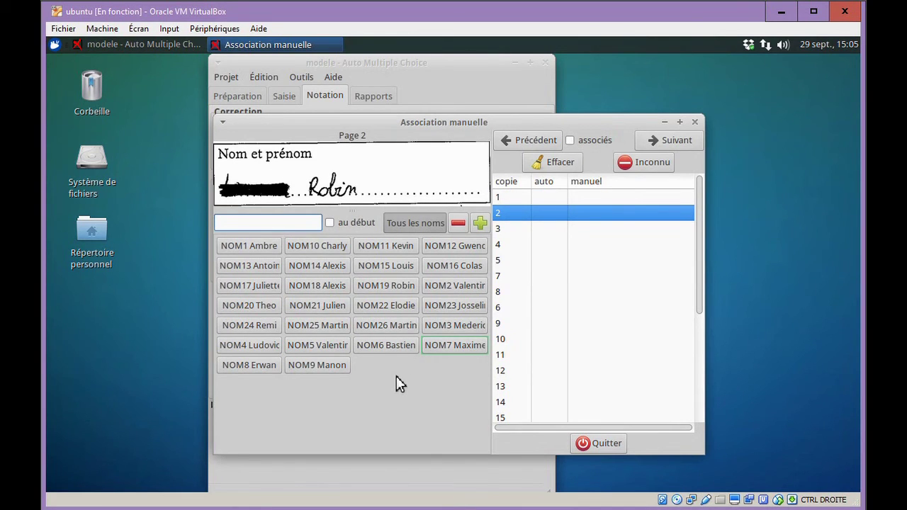
{"action": "left_click", "coordinate": [390, 287]}
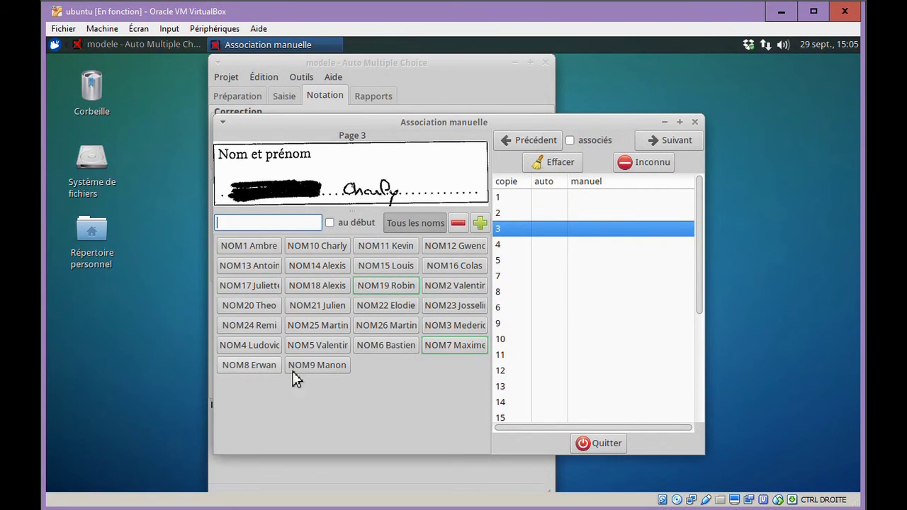
{"action": "left_click", "coordinate": [334, 246]}
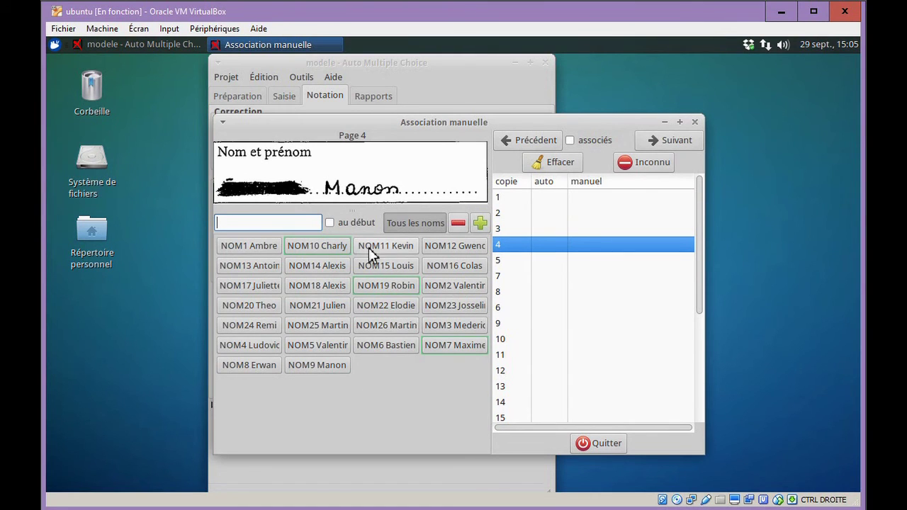
{"action": "left_click", "coordinate": [326, 366]}
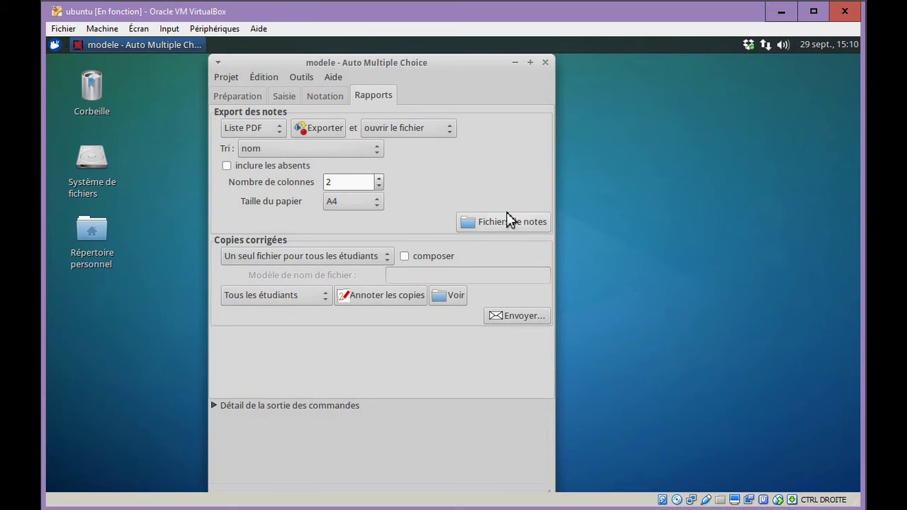
- Annotate the copies of all students into a single file and open the folder containing the corrected PDF
{"action": "left_click", "coordinate": [385, 297]}
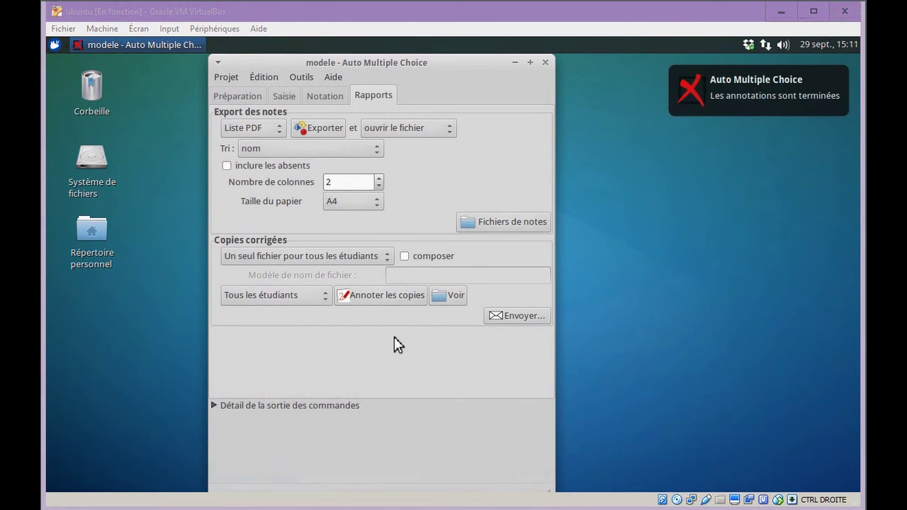
{"action": "left_click", "coordinate": [453, 296]}
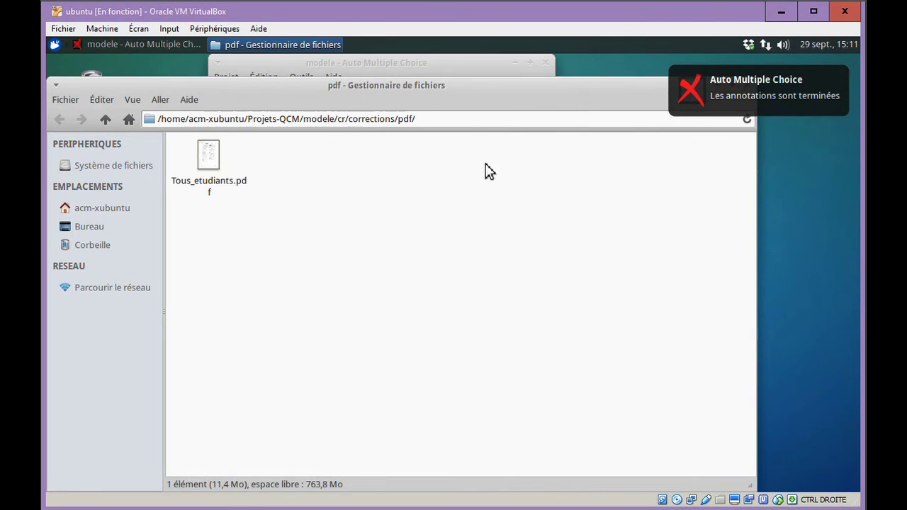
- Open Tous_etudiants.pdf and examine the overall mark and per-question corrections on the second student's annotated copy
{"action": "double_click", "coordinate": [219, 157]}
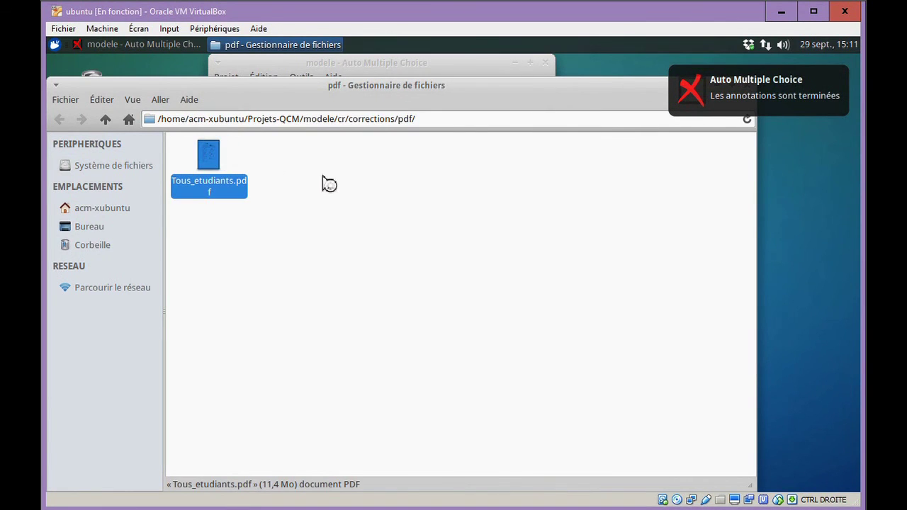
{"action": "scroll", "coordinate": [370, 209], "scroll_direction": "down", "scroll_amount": 10}
{"action": "scroll", "coordinate": [370, 212], "scroll_direction": "down", "scroll_amount": 10}
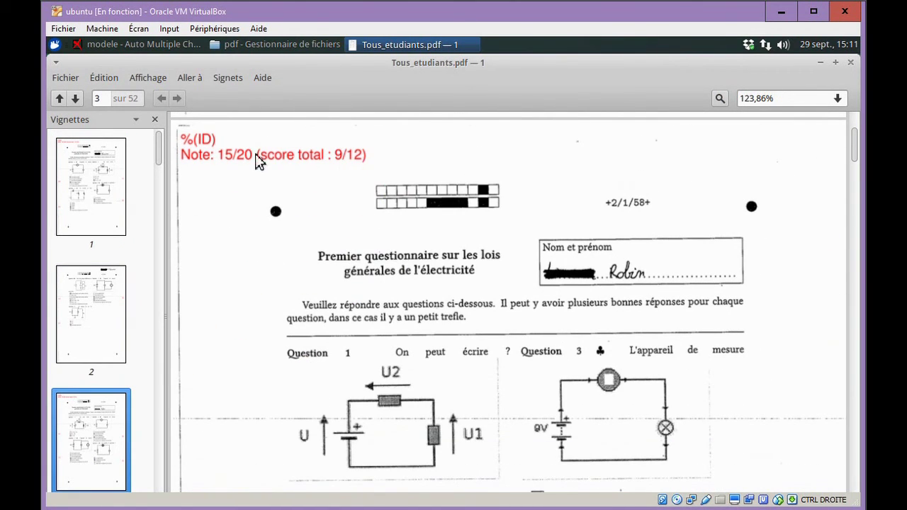
{"action": "scroll", "coordinate": [516, 252], "scroll_direction": "down", "scroll_amount": 1}
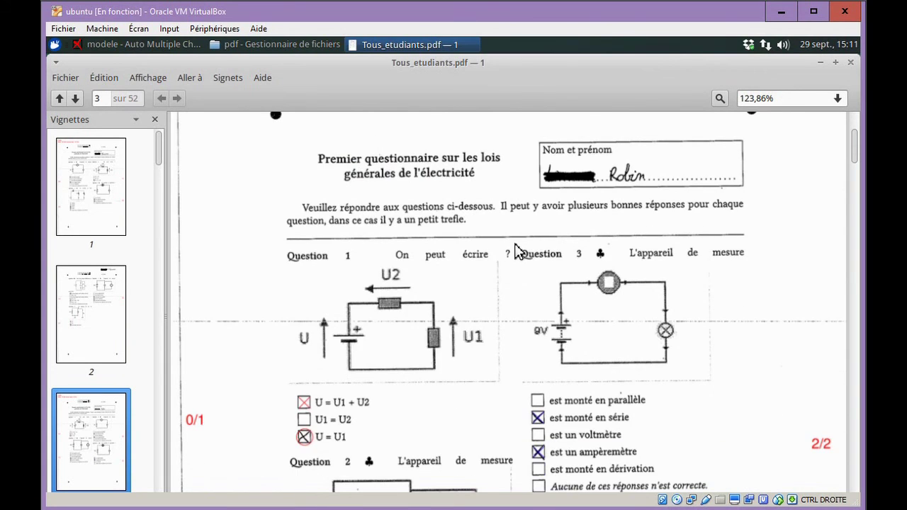
{"action": "scroll", "coordinate": [515, 251], "scroll_direction": "down", "scroll_amount": 1}
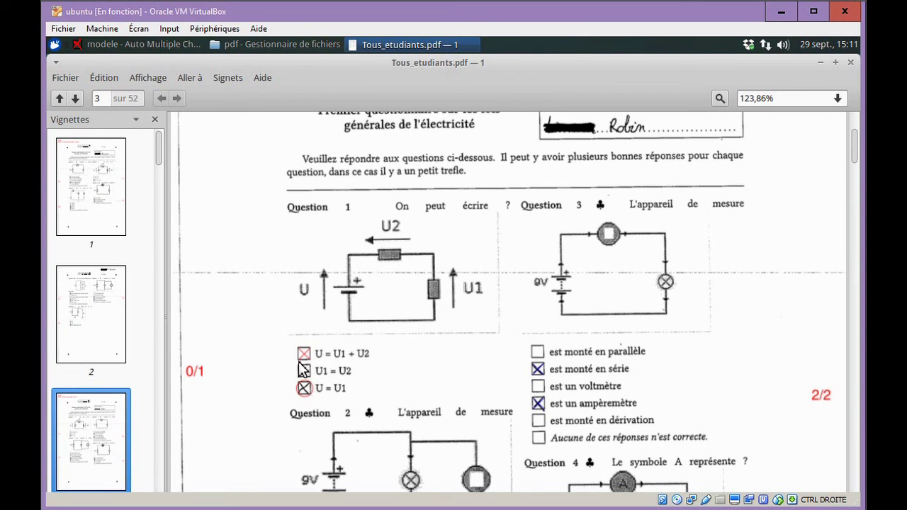
{"action": "scroll", "coordinate": [453, 363], "scroll_direction": "down", "scroll_amount": 2}
{"action": "scroll", "coordinate": [500, 340], "scroll_direction": "down", "scroll_amount": 12}
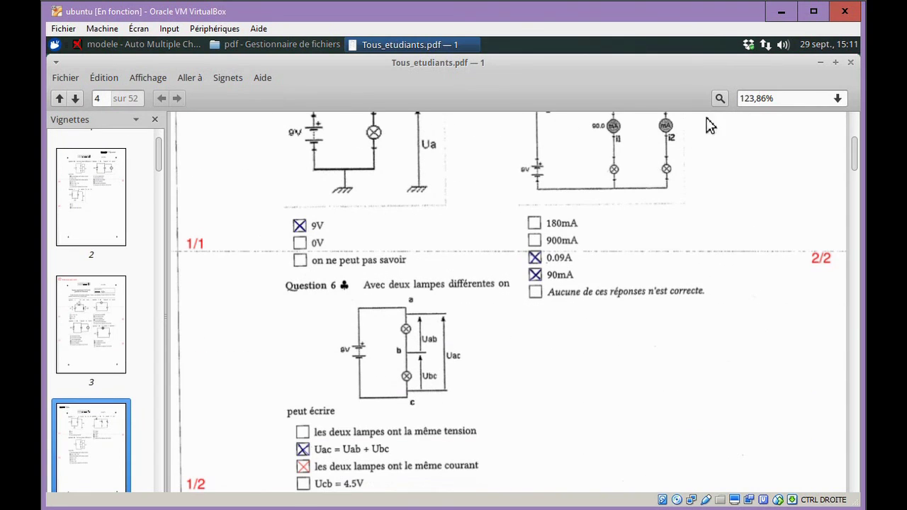
{"action": "left_click", "coordinate": [850, 63]}
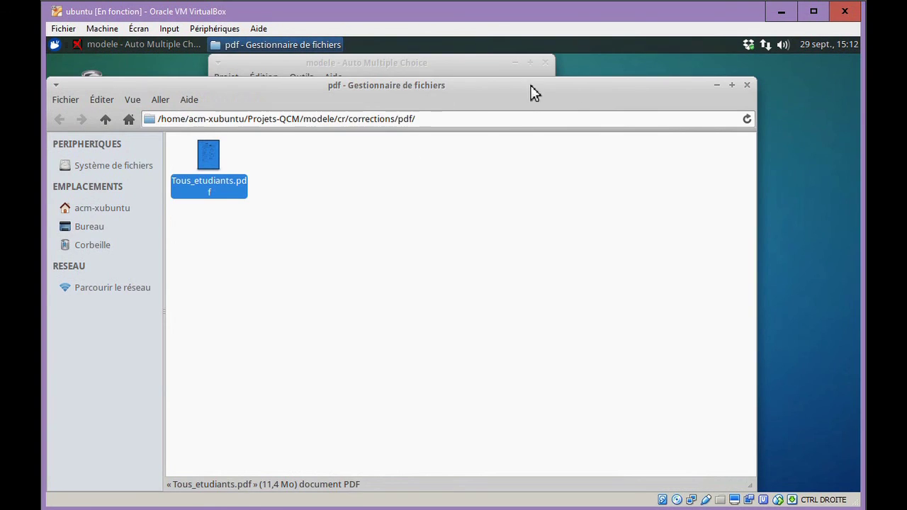
- Upload Tous_etudiants.pdf from the corrections folder to Mon Drive in Google Drive
{"action": "left_click_drag", "start_coordinate": [267, 92], "coordinate": [738, 125]}
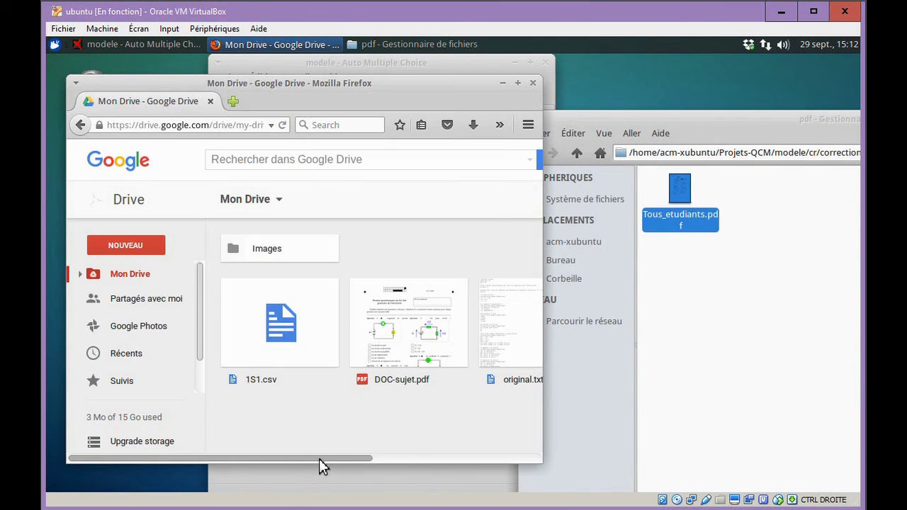
{"action": "left_click_drag", "start_coordinate": [442, 462], "coordinate": [495, 459]}
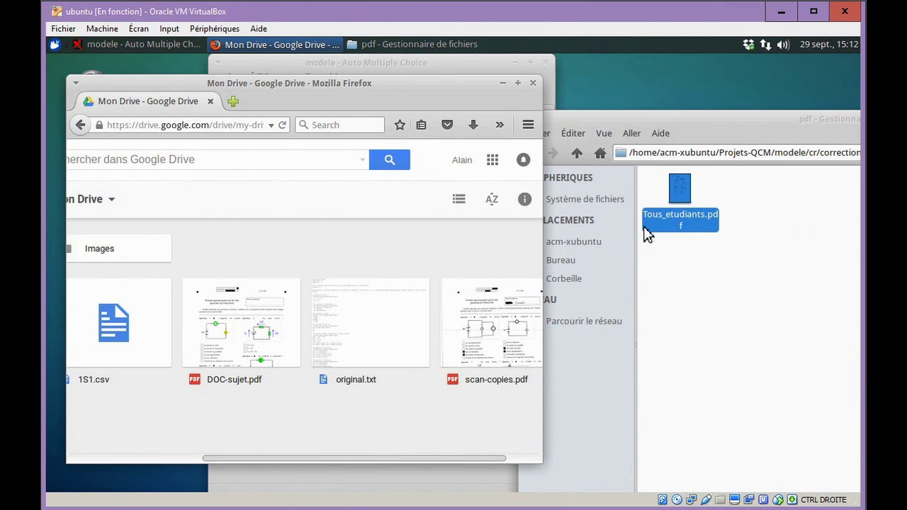
{"action": "left_click_drag", "start_coordinate": [676, 198], "coordinate": [433, 345]}
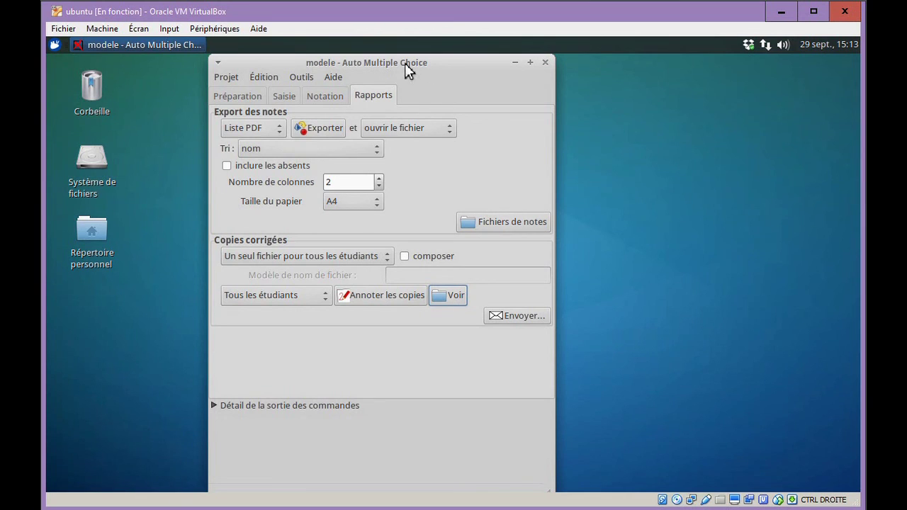
- Quit Auto Multiple Choice, saving the modified options of the modele project
{"action": "mouse_move", "coordinate": [382, 67]}
{"action": "left_mouse_down"}
{"action": "mouse_move", "coordinate": [372, 66]}
{"action": "mouse_move", "coordinate": [381, 65]}
{"action": "left_mouse_up"}
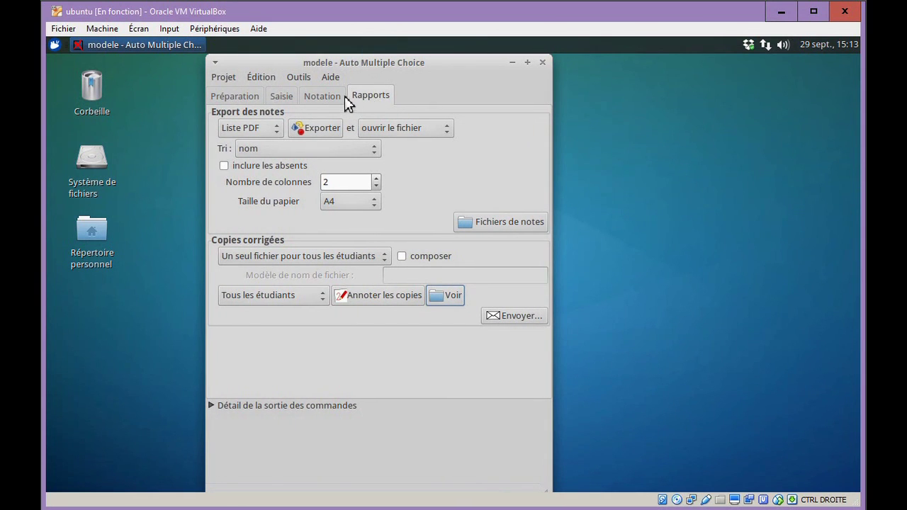
{"action": "left_click", "coordinate": [239, 95]}
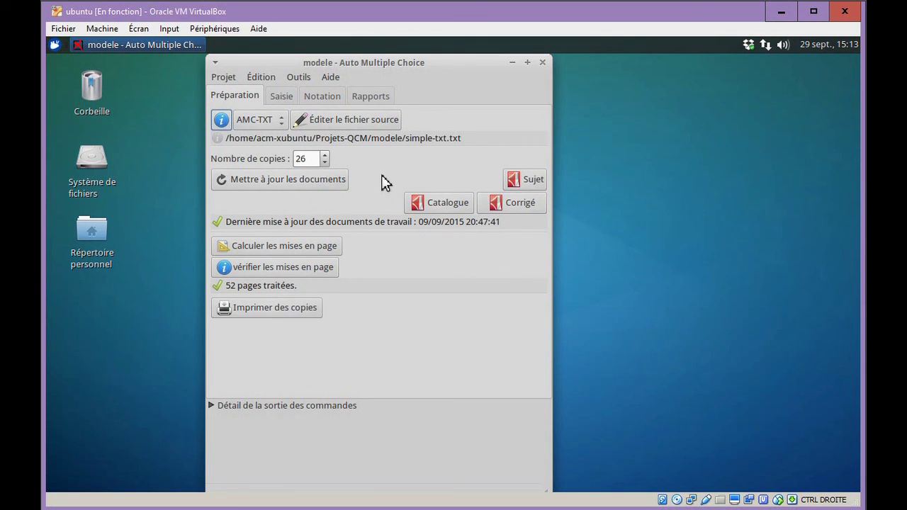
{"action": "left_click", "coordinate": [227, 78]}
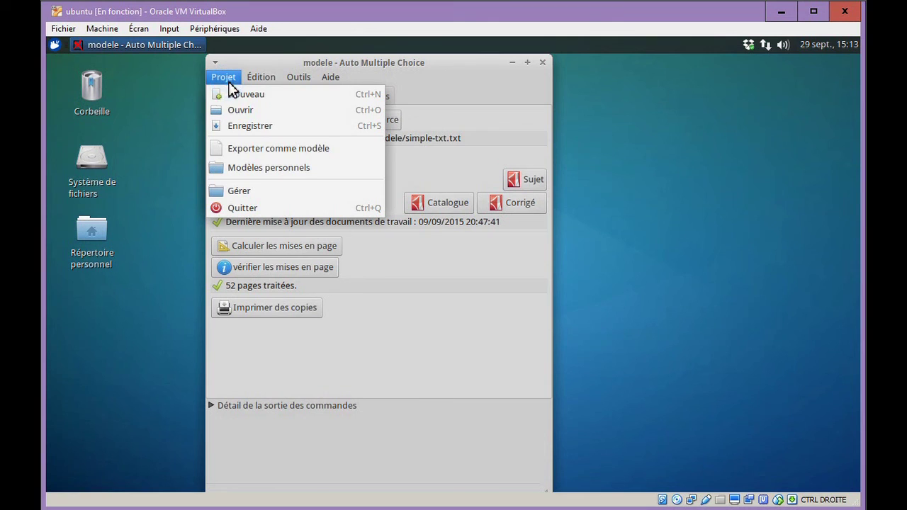
{"action": "left_click", "coordinate": [243, 209]}
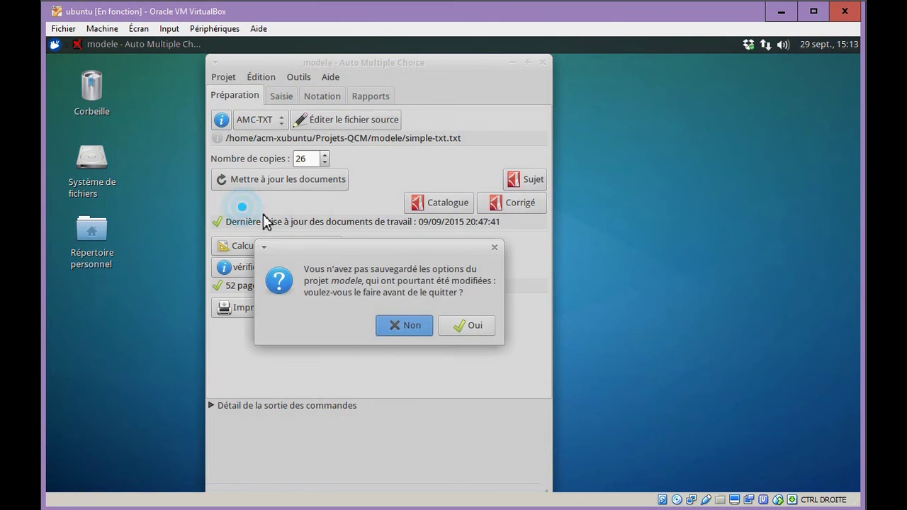
{"action": "left_click", "coordinate": [467, 330]}
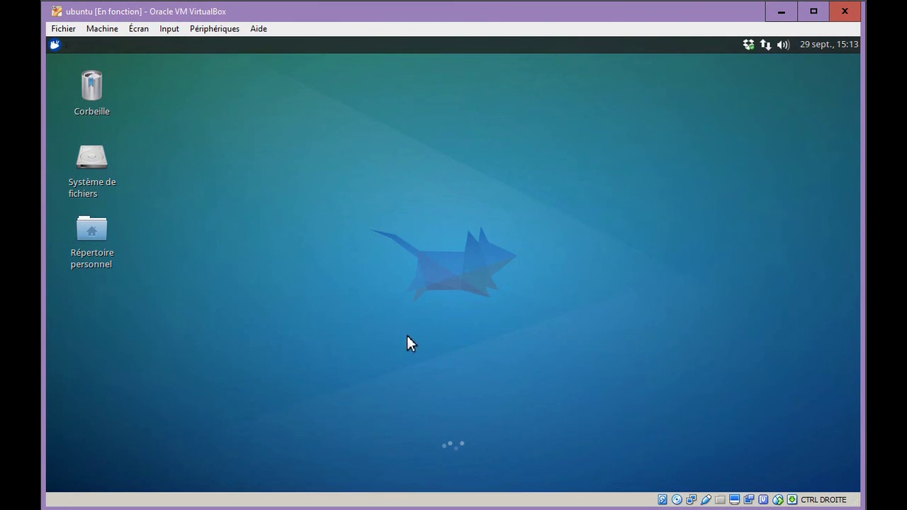
- Shut down the Xubuntu virtual machine without saving the session
{"action": "left_click", "coordinate": [55, 44]}
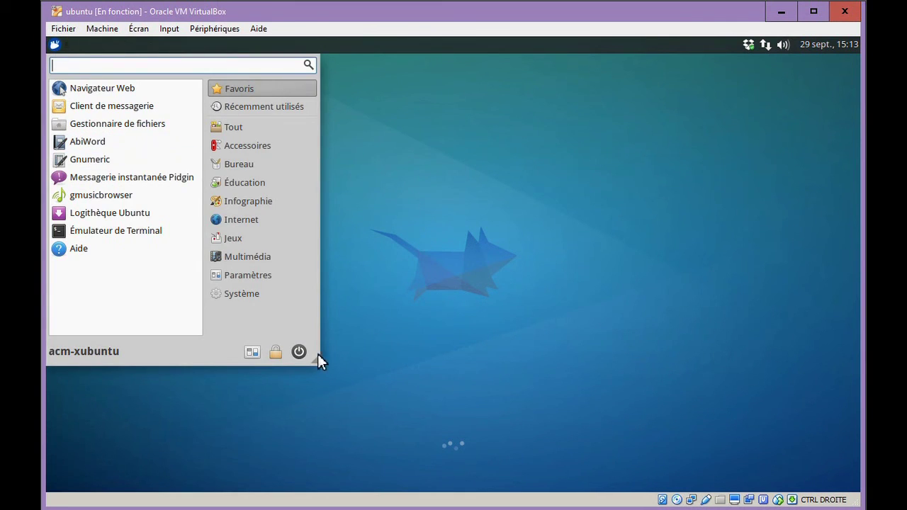
{"action": "left_click", "coordinate": [296, 353]}
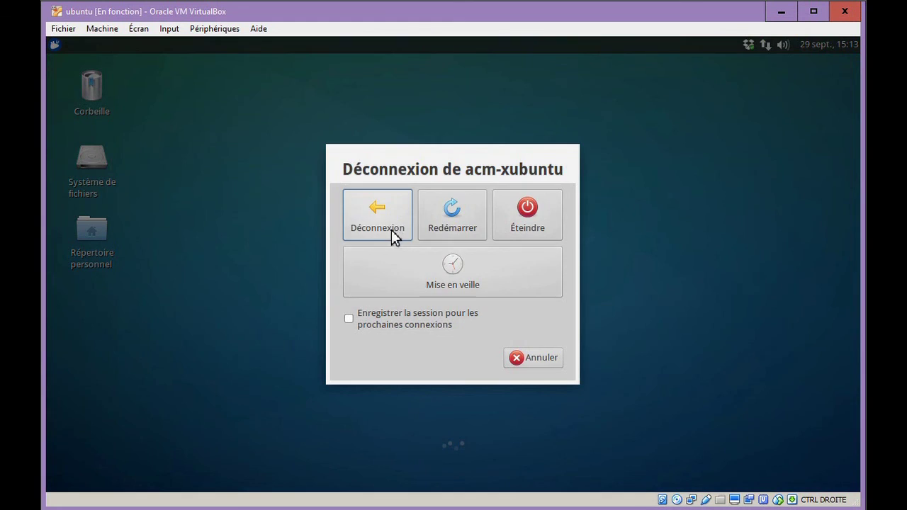
{"action": "left_click", "coordinate": [538, 215]}
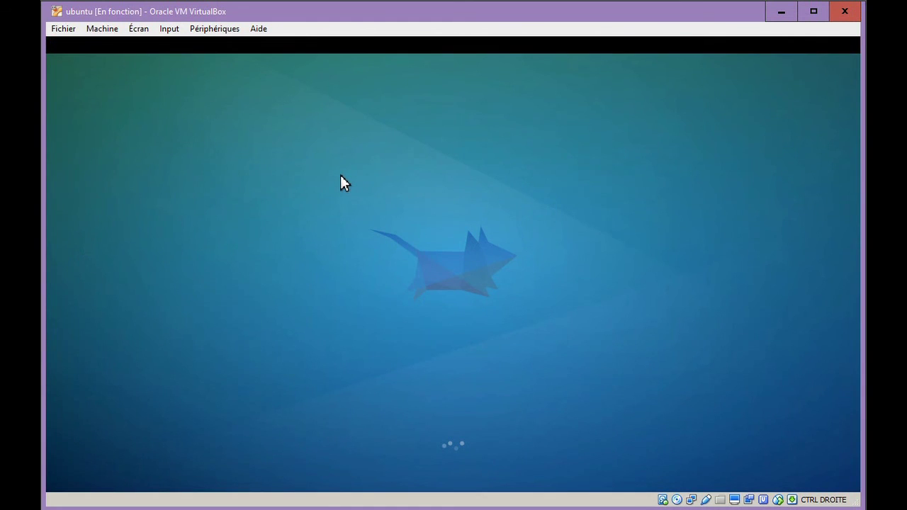